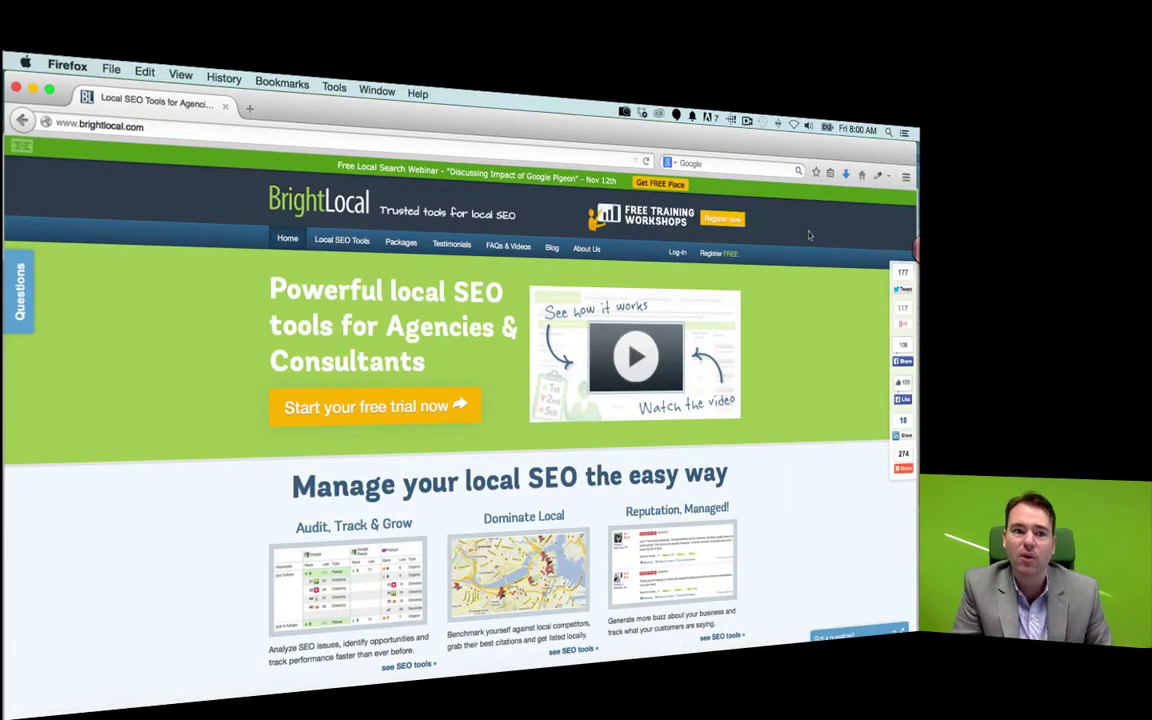
Step: Sign in to the BrightLocal admin console with the saved account login
{"action": "left_click", "coordinate": [162, 128]}
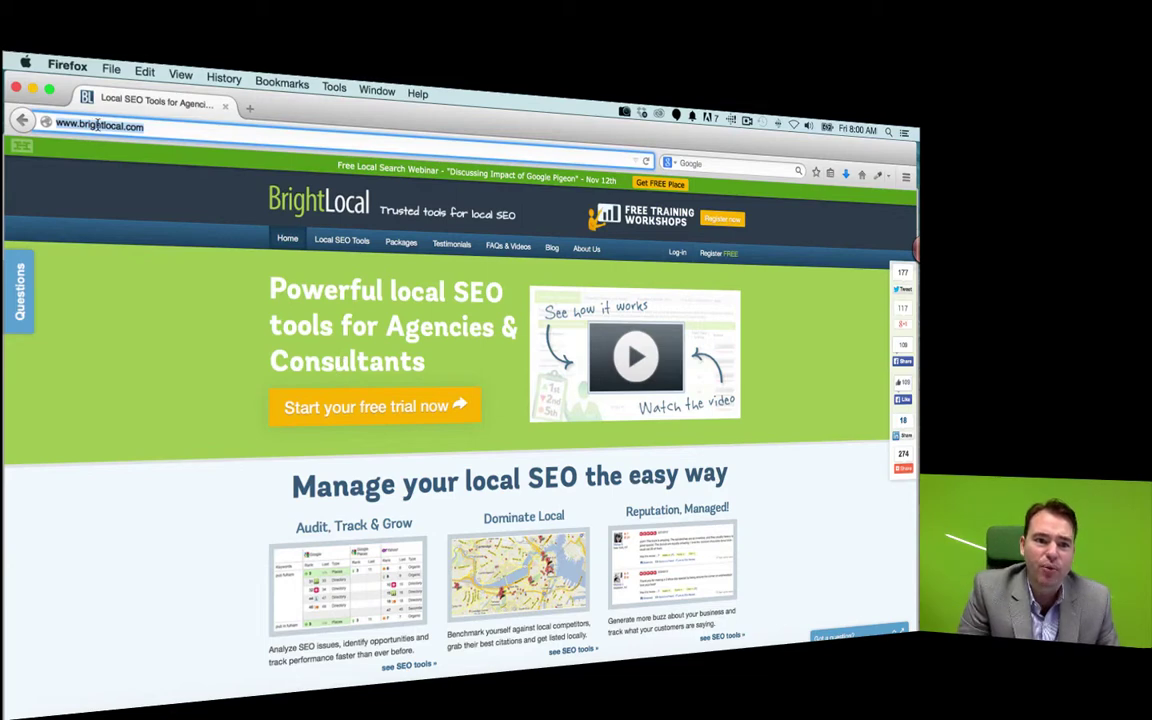
{"action": "left_click", "coordinate": [675, 253]}
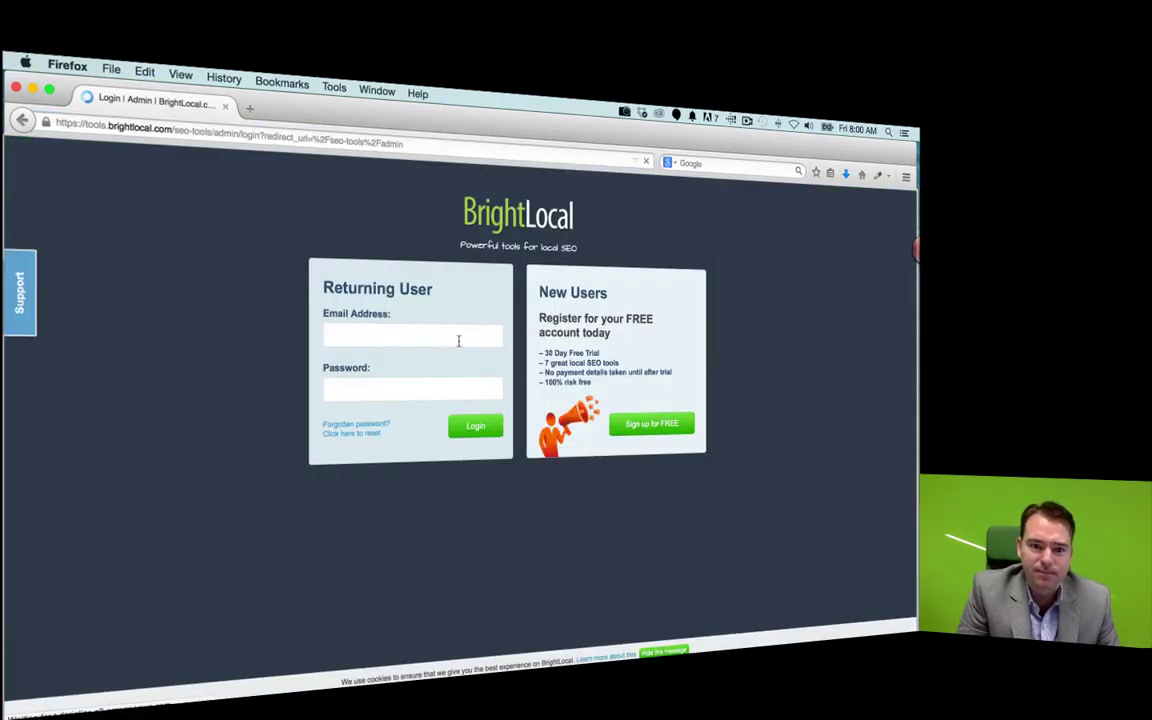
{"action": "left_click", "coordinate": [458, 341]}
{"action": "left_click", "coordinate": [458, 351]}
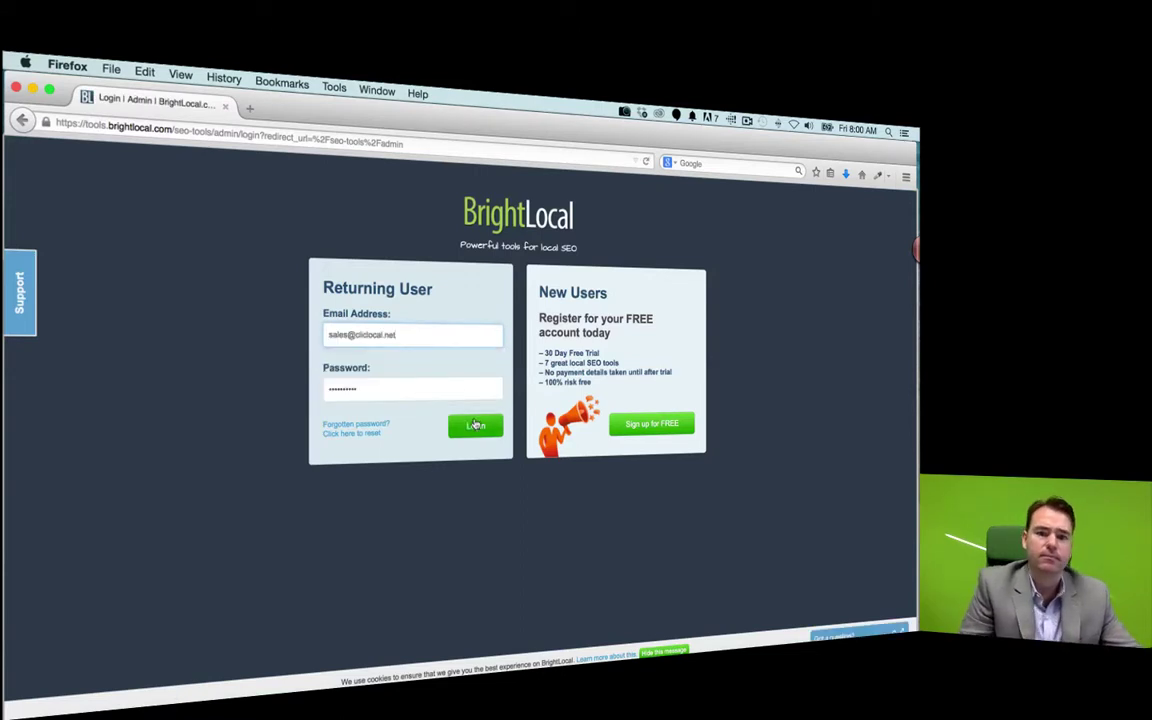
{"action": "left_click", "coordinate": [476, 425]}
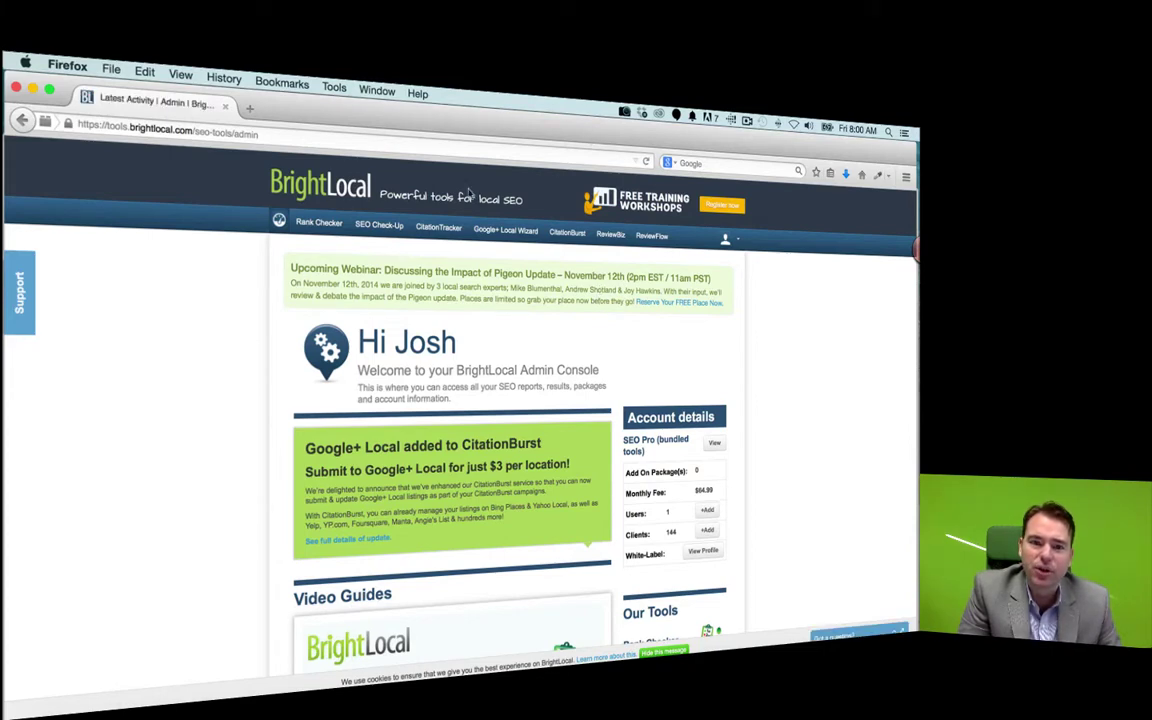
Step: Start a new saved, re-runnable ranking report from the Local Search Rank Checker
{"action": "left_click", "coordinate": [331, 227]}
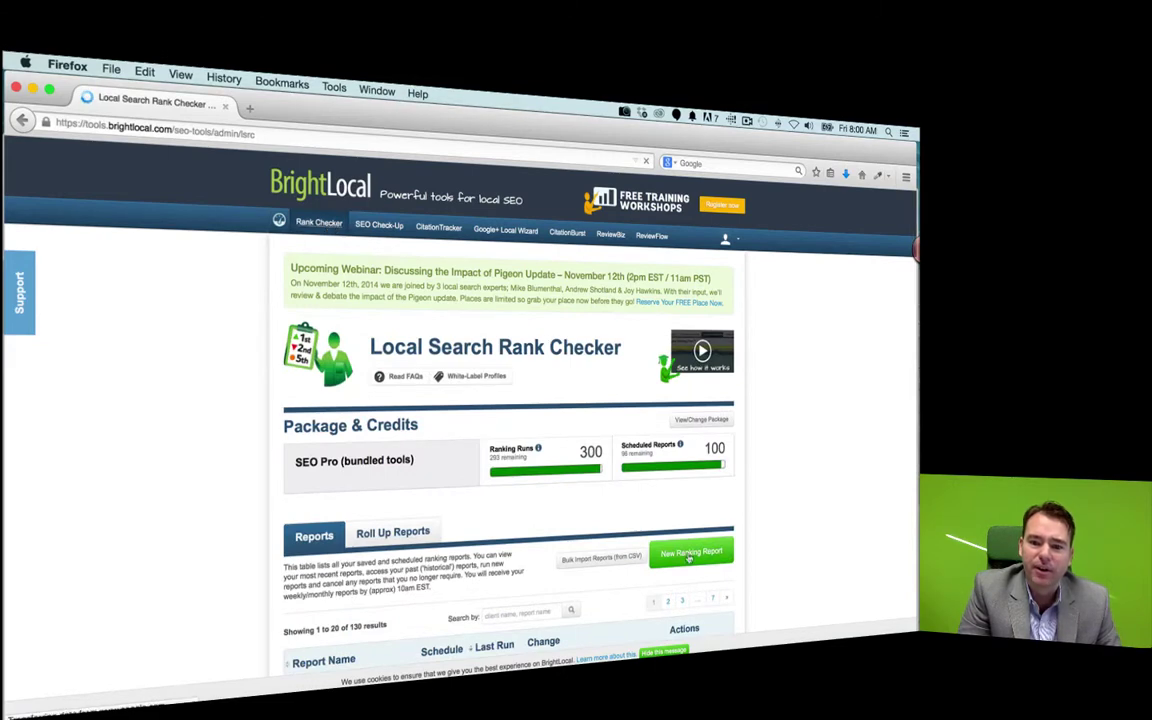
{"action": "left_click", "coordinate": [689, 556]}
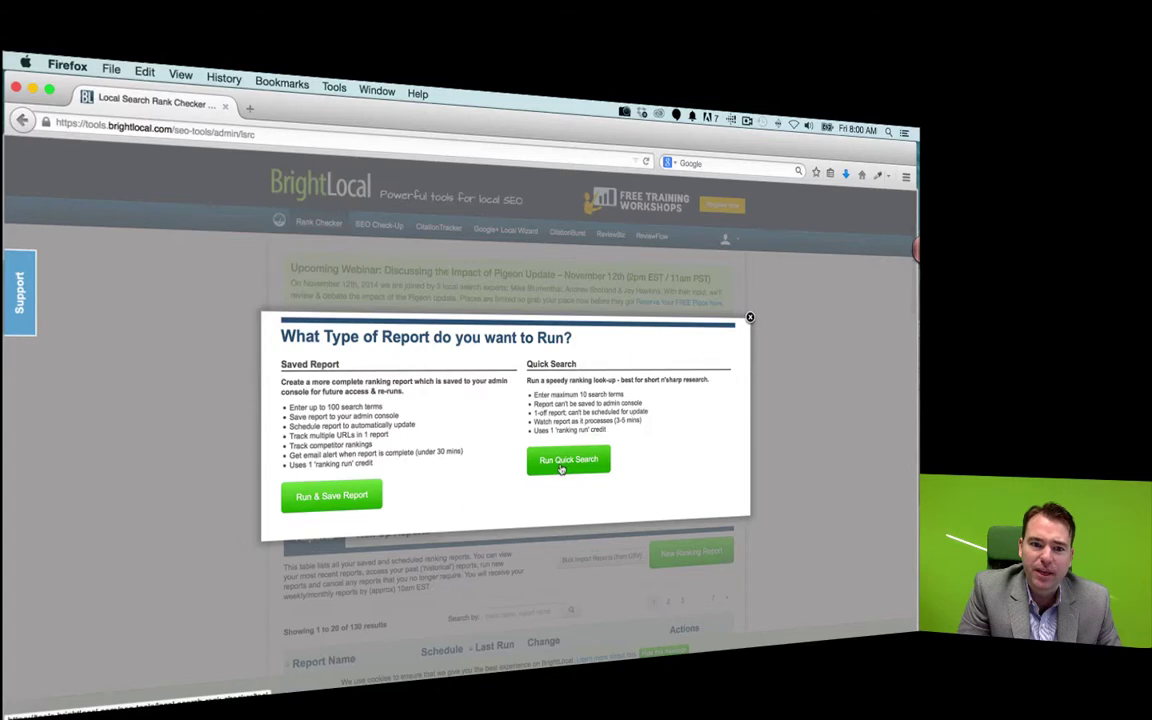
{"action": "left_click", "coordinate": [372, 500]}
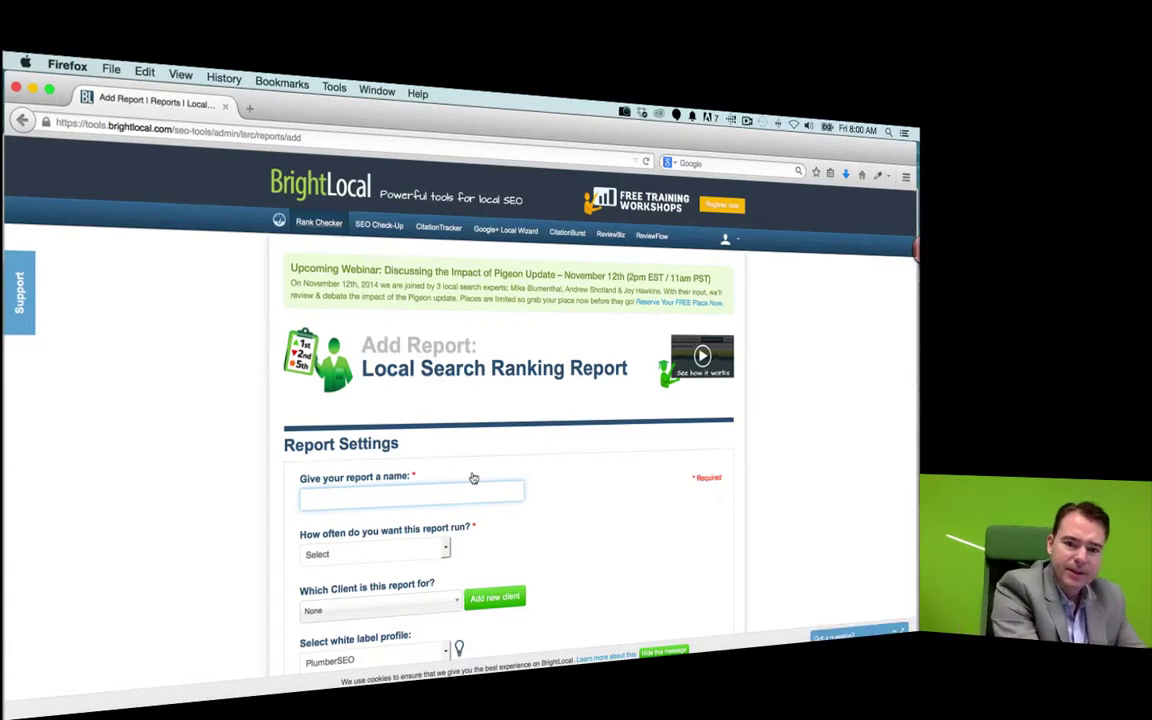
Step: Name the report Test Dental and set its run frequency to Adhoc
{"action": "type", "text": "Test Dental"}
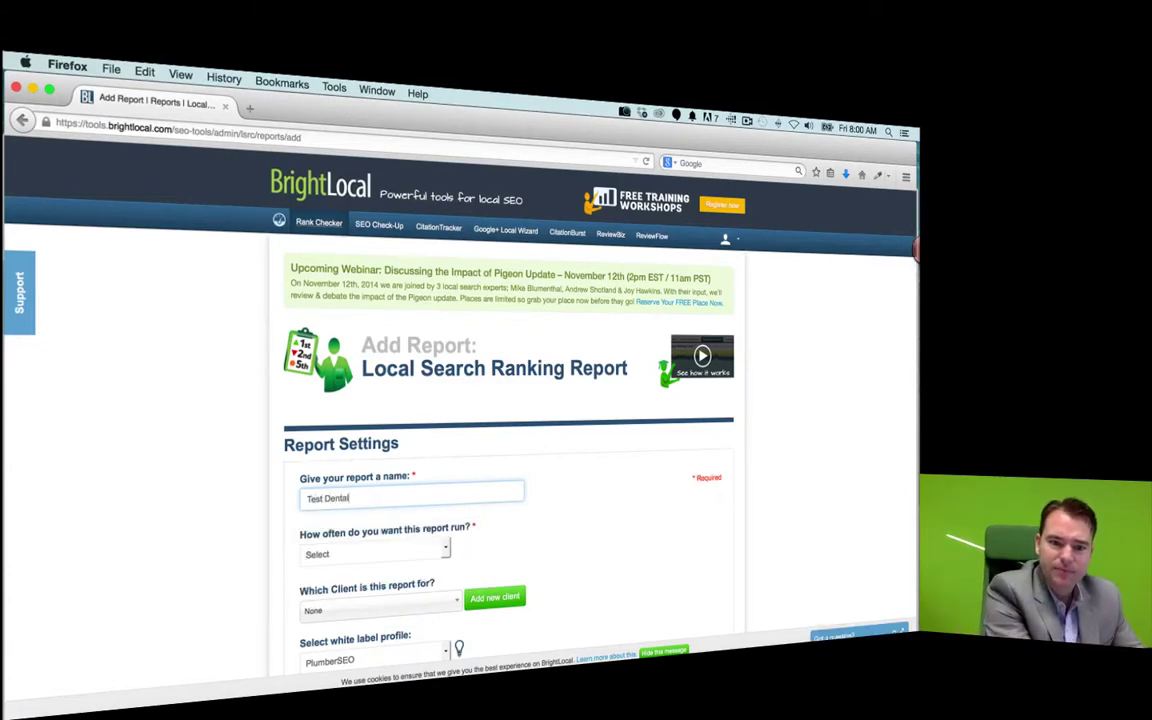
{"action": "key", "text": "Tab"}
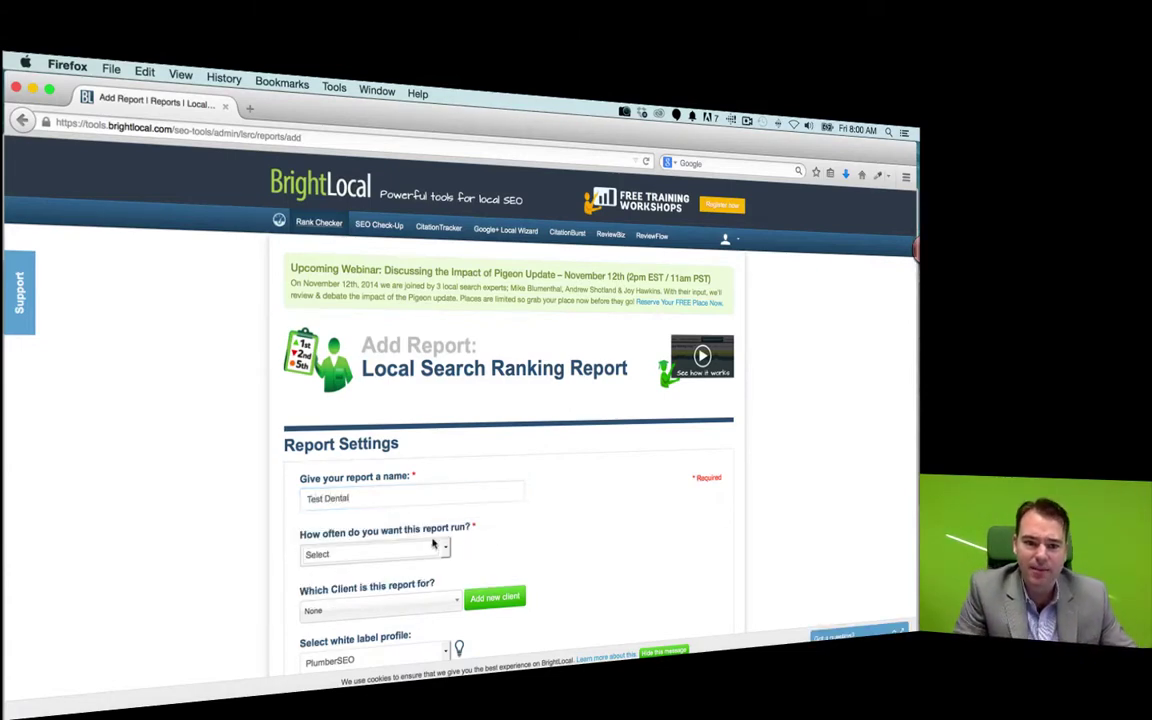
{"action": "left_click", "coordinate": [433, 546]}
{"action": "left_click", "coordinate": [380, 580]}
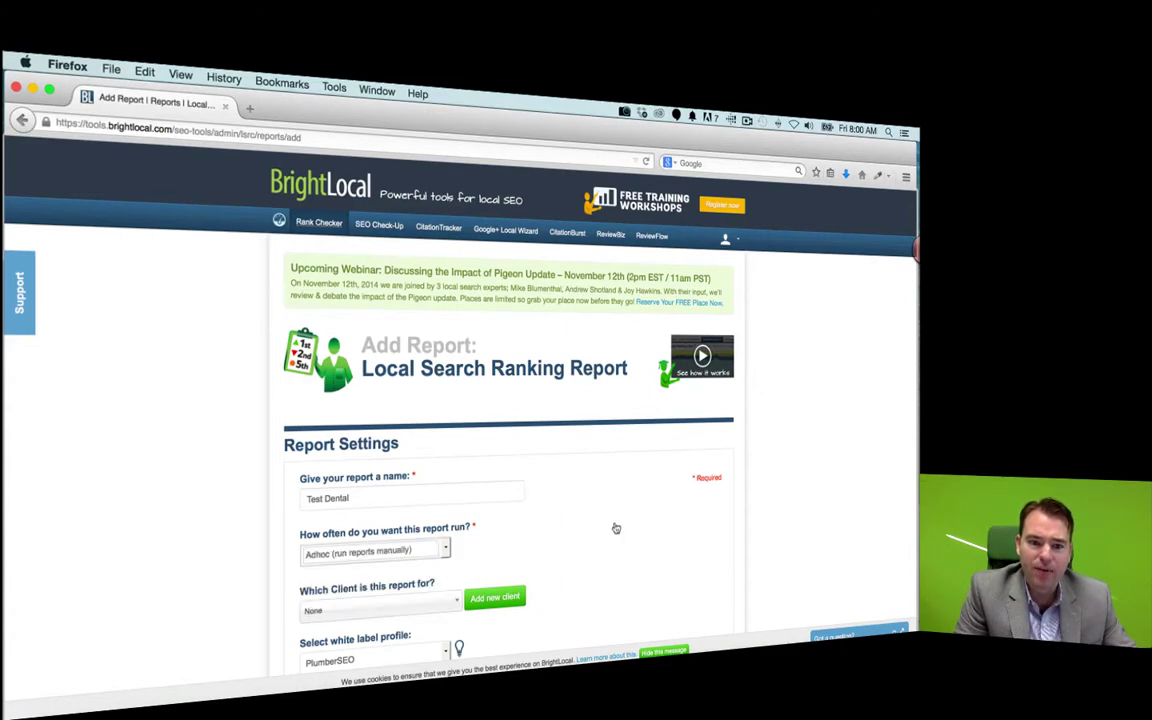
{"action": "scroll", "coordinate": [555, 590], "scroll_direction": "down", "scroll_amount": 1}
Step: Add a new client with Company Name Test Dental
{"action": "left_click", "coordinate": [505, 563]}
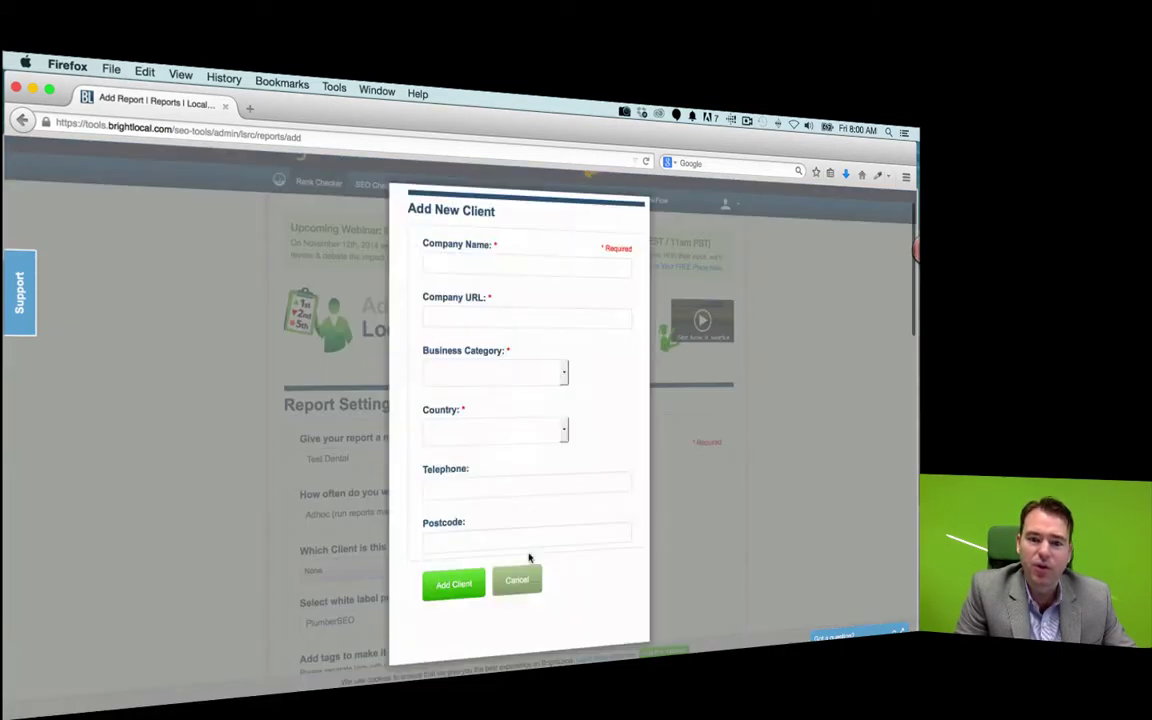
{"action": "left_click", "coordinate": [473, 275]}
{"action": "type", "text": "Test Dental"}
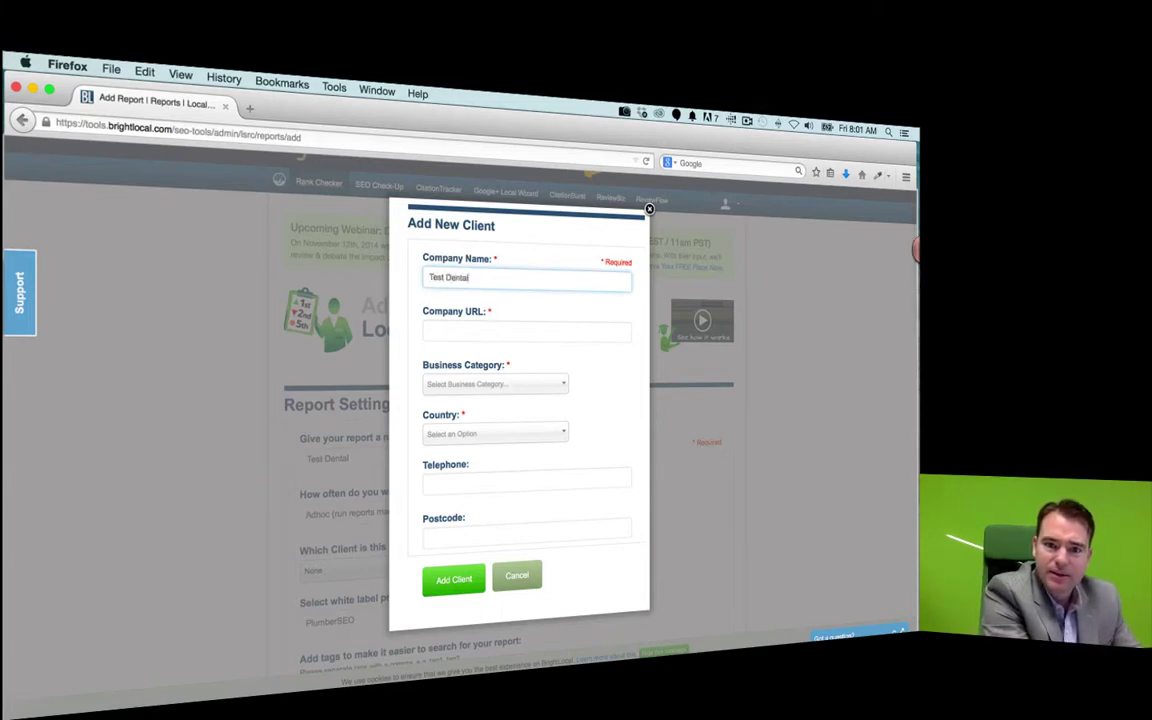
{"action": "left_click", "coordinate": [527, 332]}
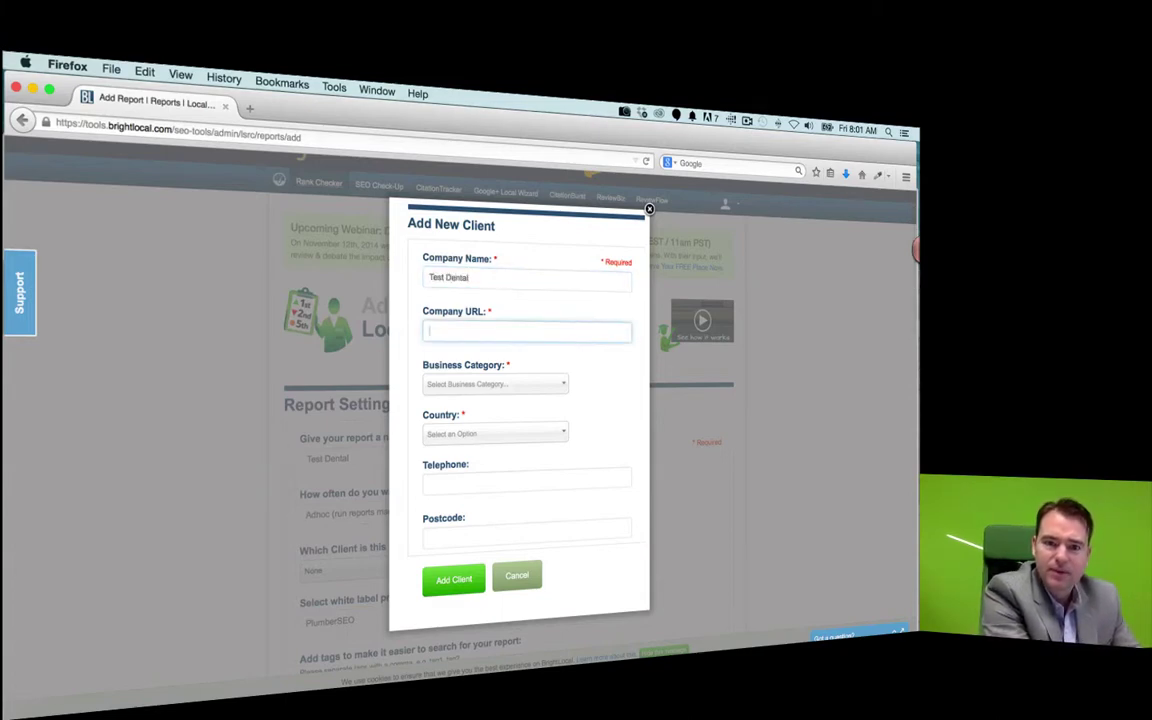
Step: Search 'miami dentist' in a new tab and show the Maps results as a list
{"action": "left_click", "coordinate": [250, 108]}
{"action": "key", "text": "super+k"}
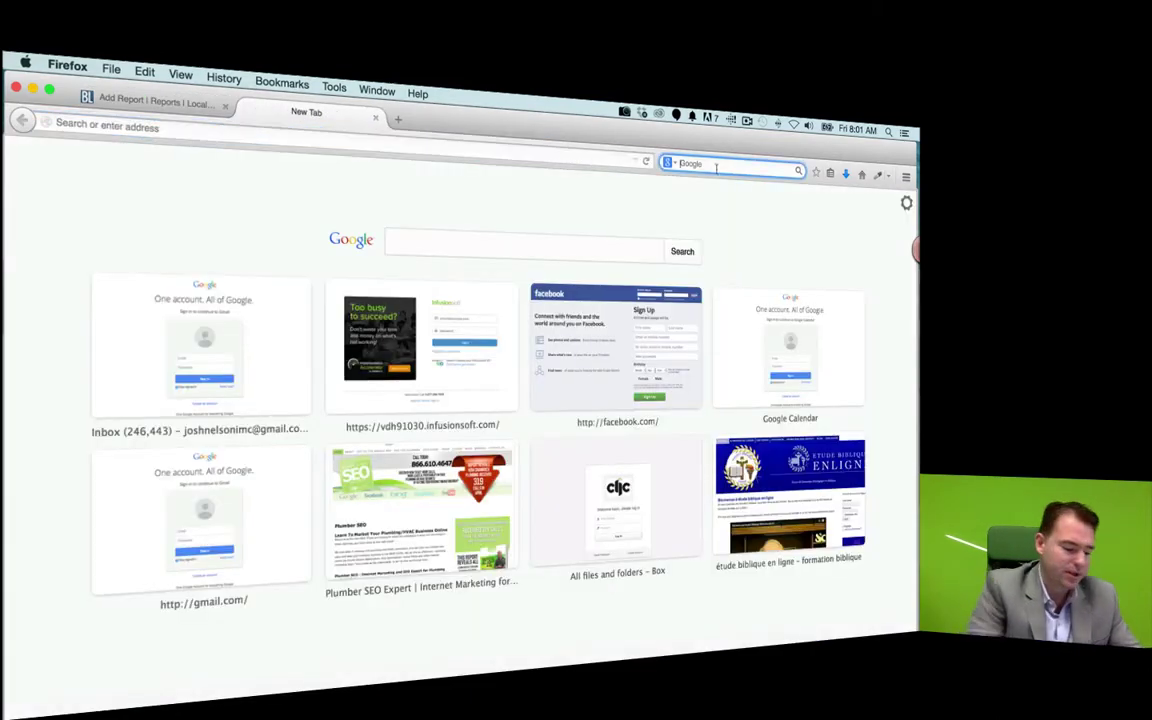
{"action": "type", "text": "miami dentist"}
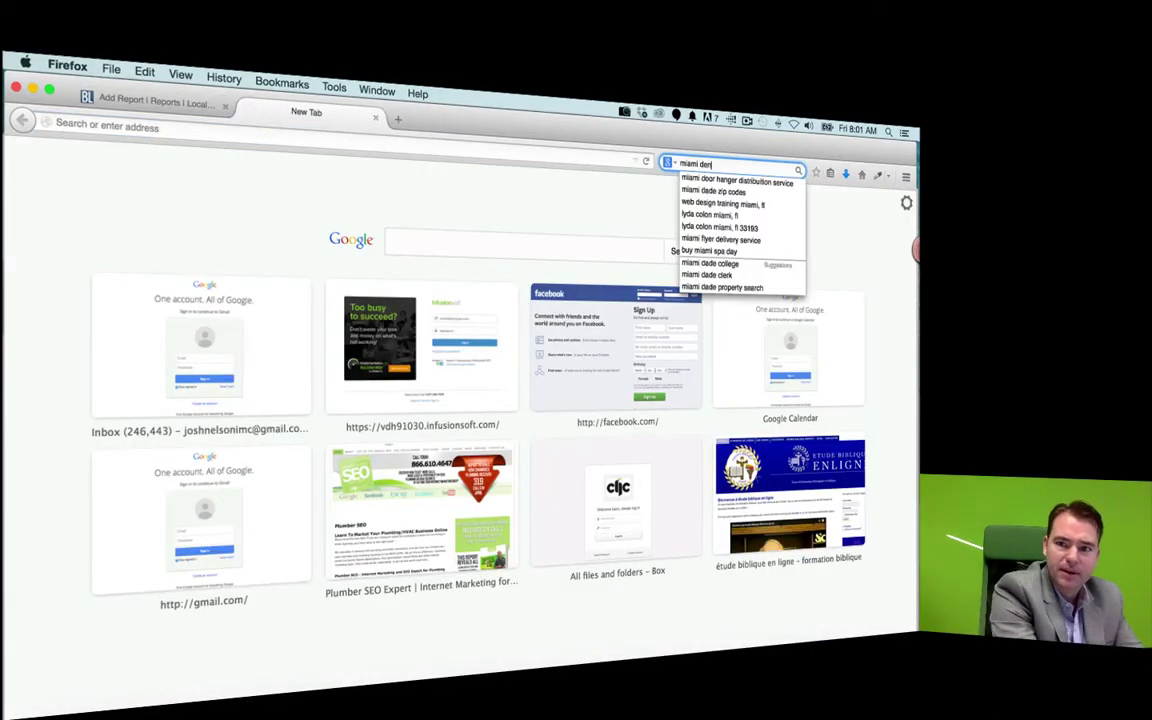
{"action": "key", "text": "Return"}
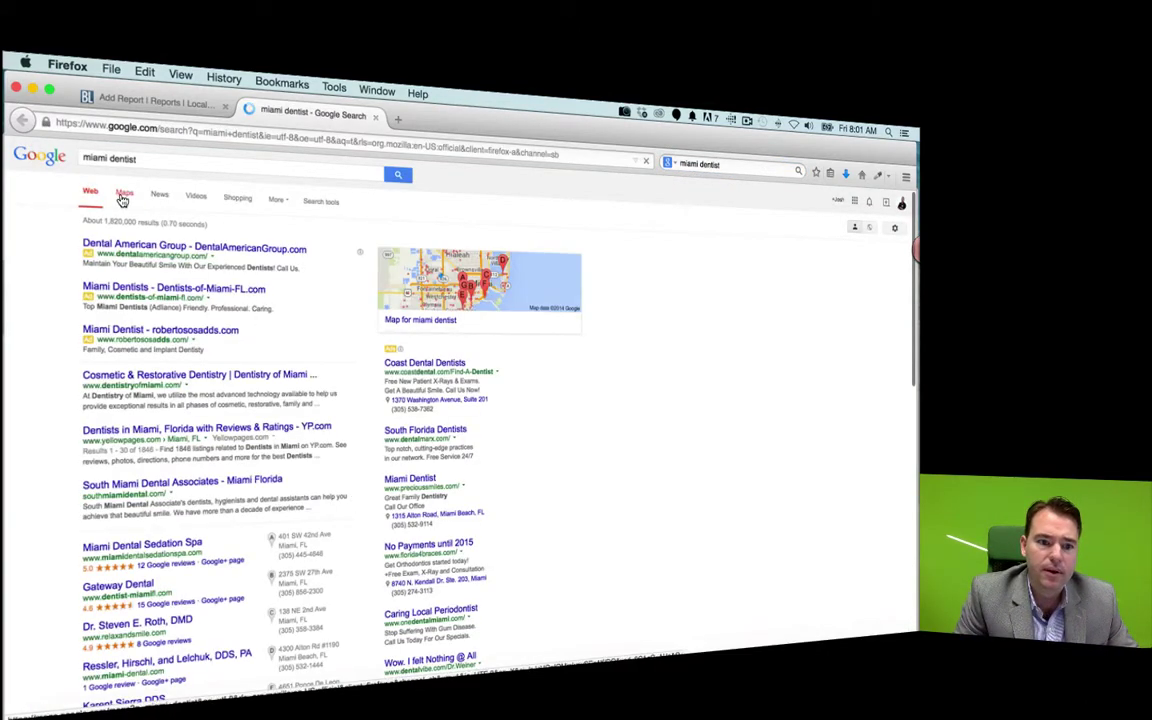
{"action": "left_click", "coordinate": [251, 338]}
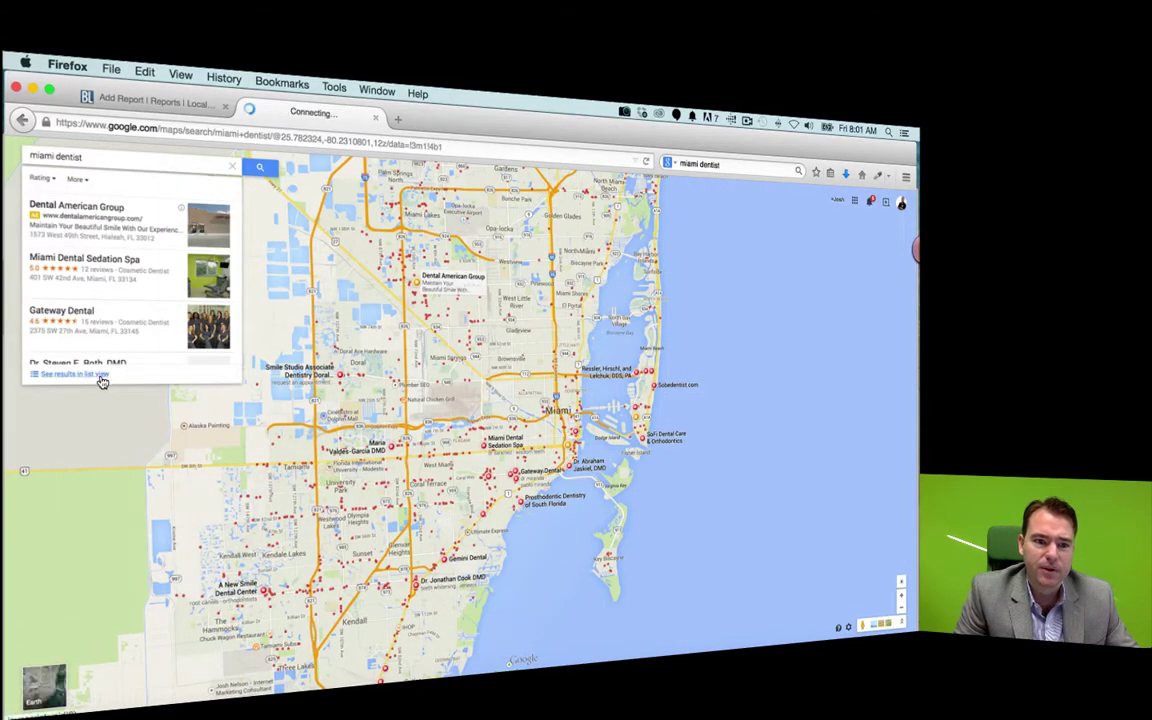
{"action": "left_click", "coordinate": [75, 374]}
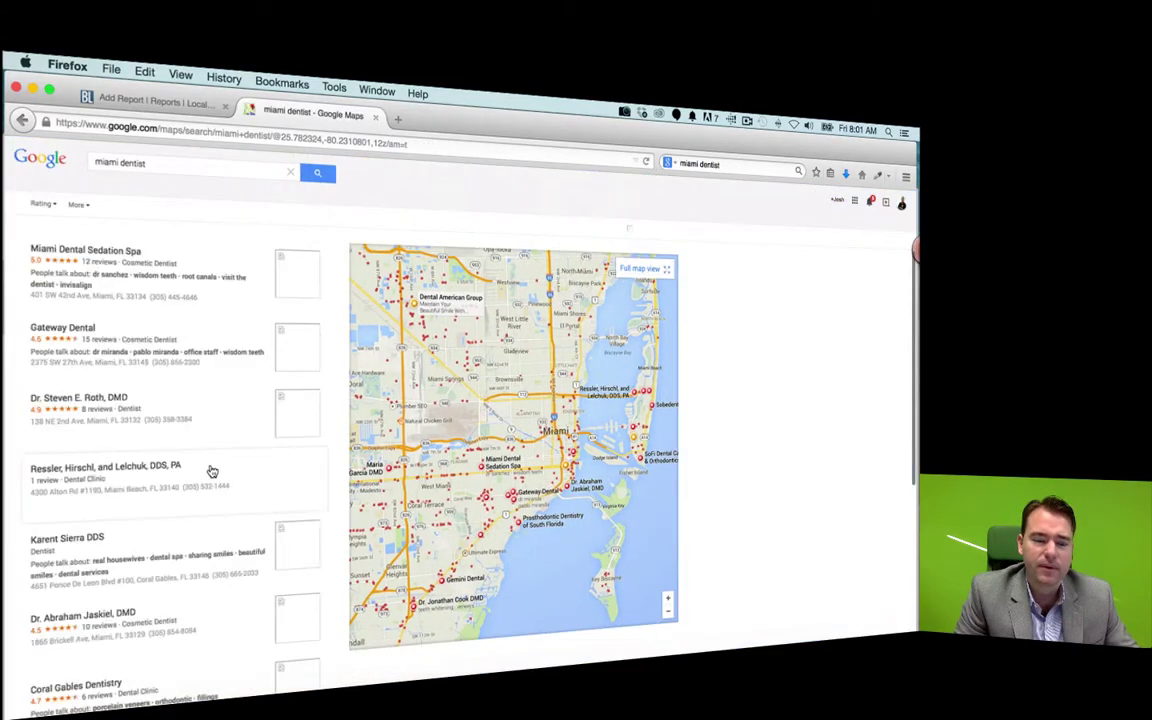
Step: Open the Gables Family Dental listing and copy its website link
{"action": "scroll", "coordinate": [208, 500], "scroll_direction": "down", "scroll_amount": 3}
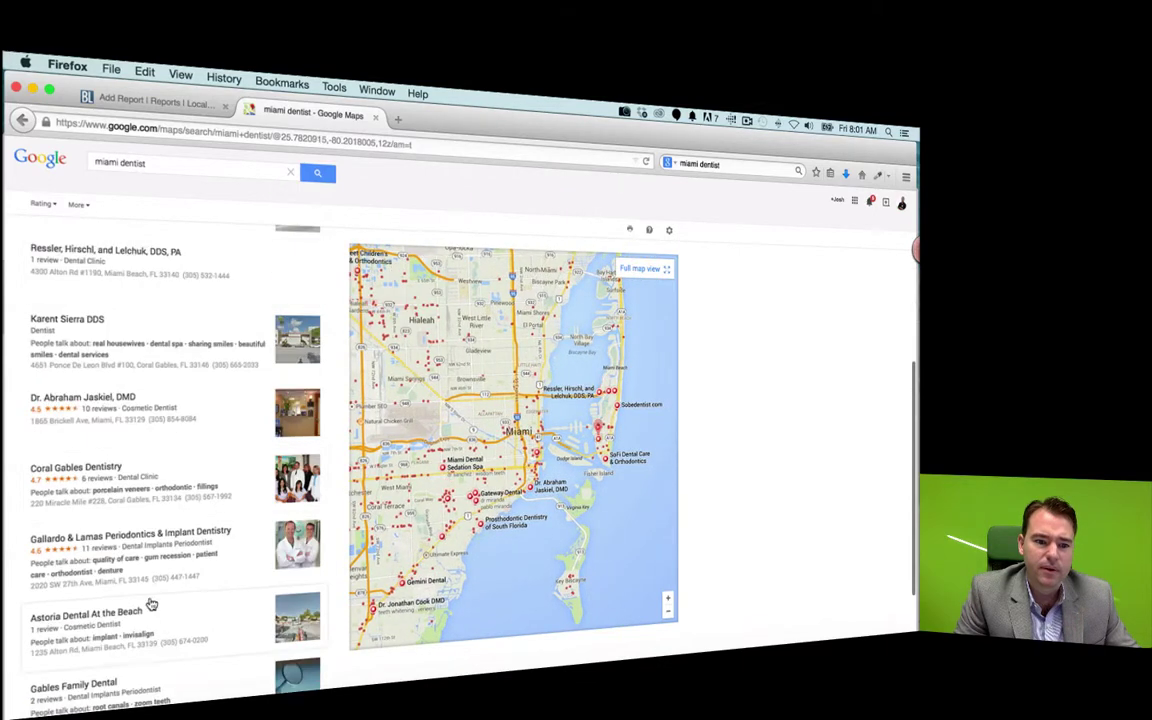
{"action": "scroll", "coordinate": [125, 637], "scroll_direction": "down", "scroll_amount": 2}
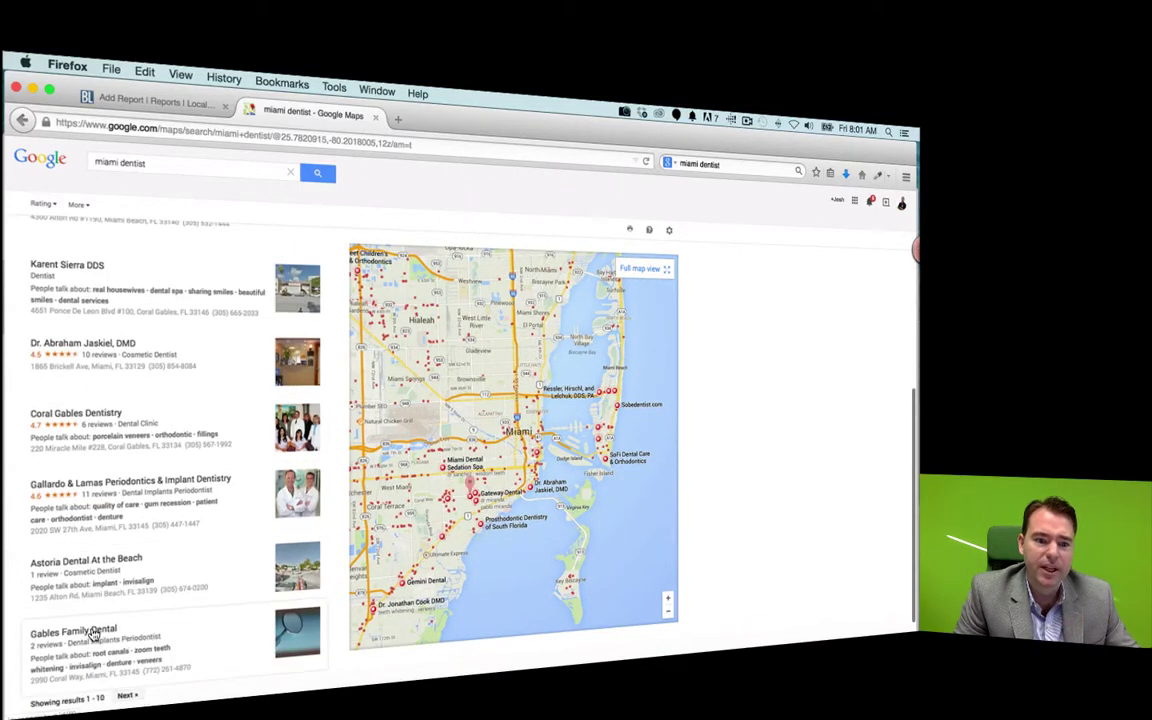
{"action": "left_click", "coordinate": [97, 632]}
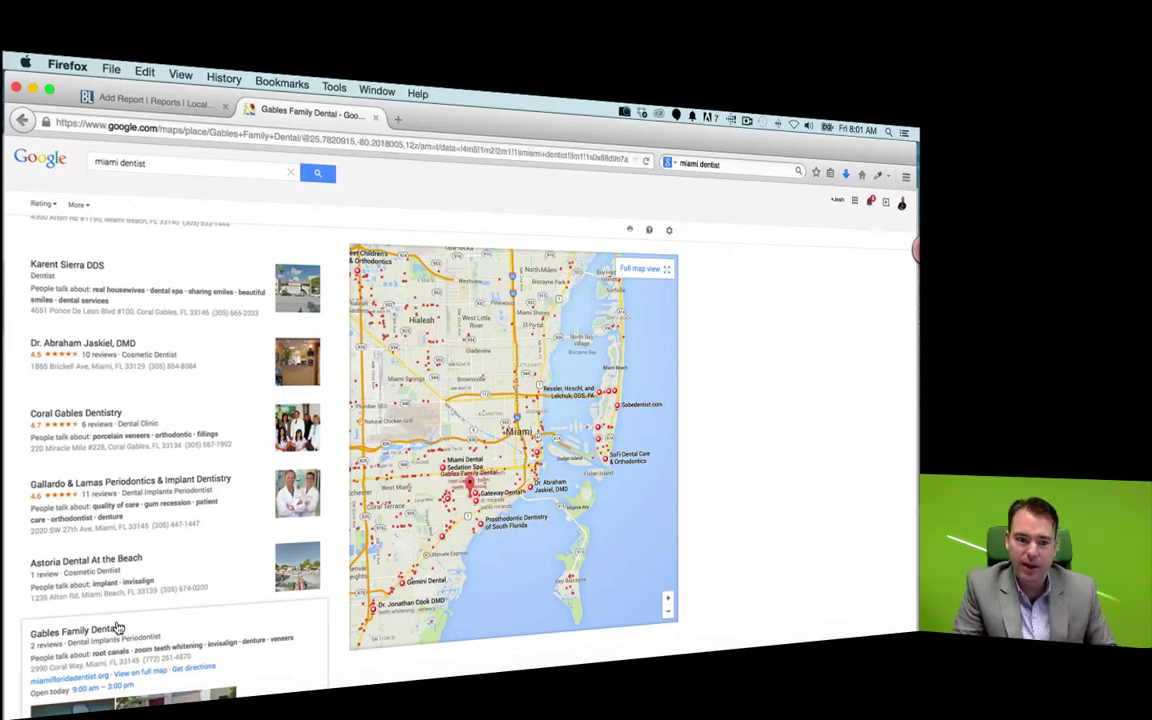
{"action": "scroll", "coordinate": [116, 628], "scroll_direction": "down", "scroll_amount": 1}
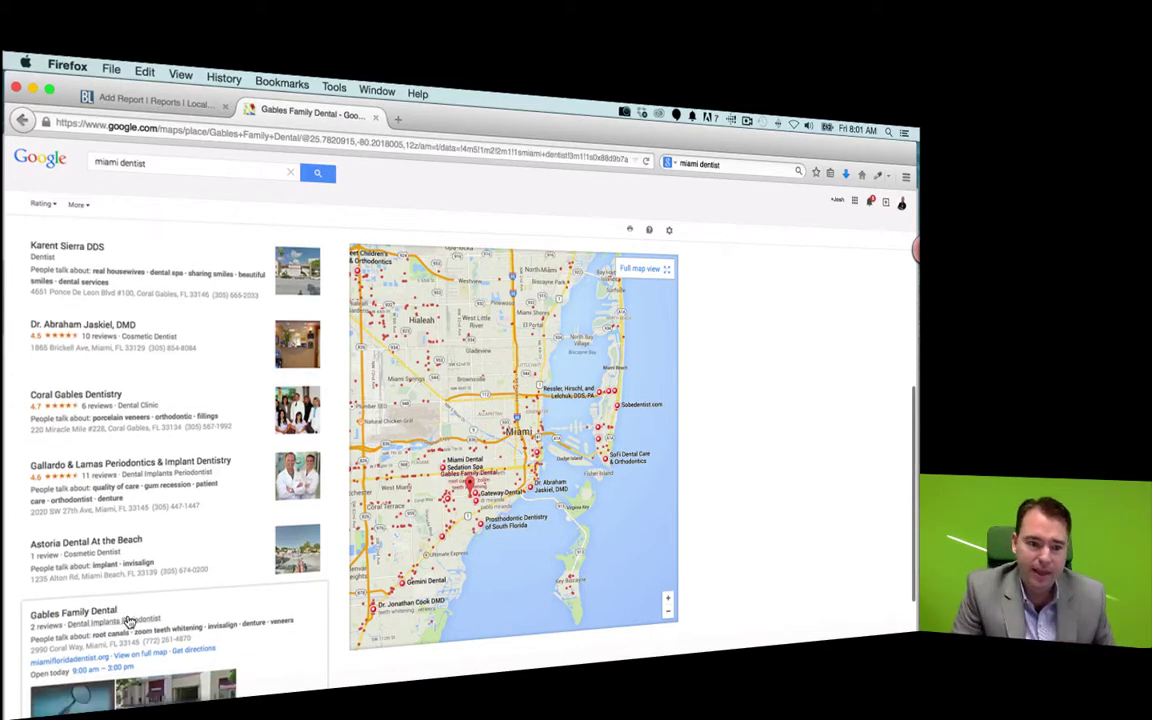
{"action": "right_click", "coordinate": [50, 664]}
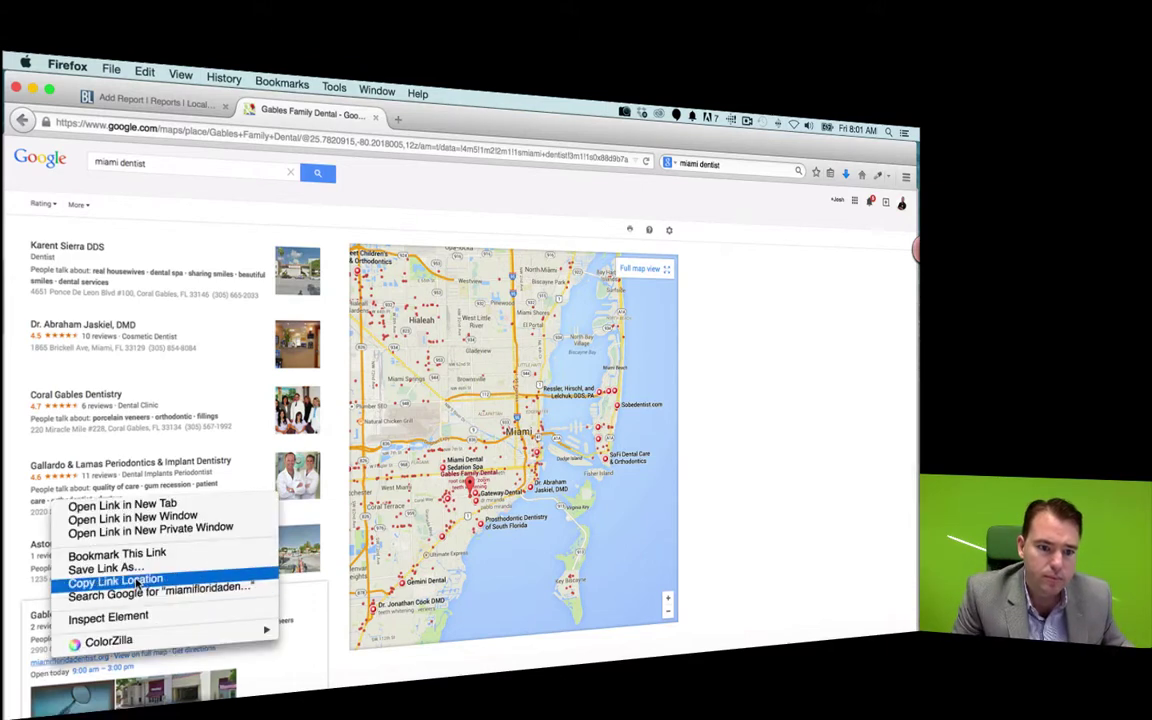
{"action": "left_click", "coordinate": [115, 580]}
{"action": "left_click", "coordinate": [151, 103]}
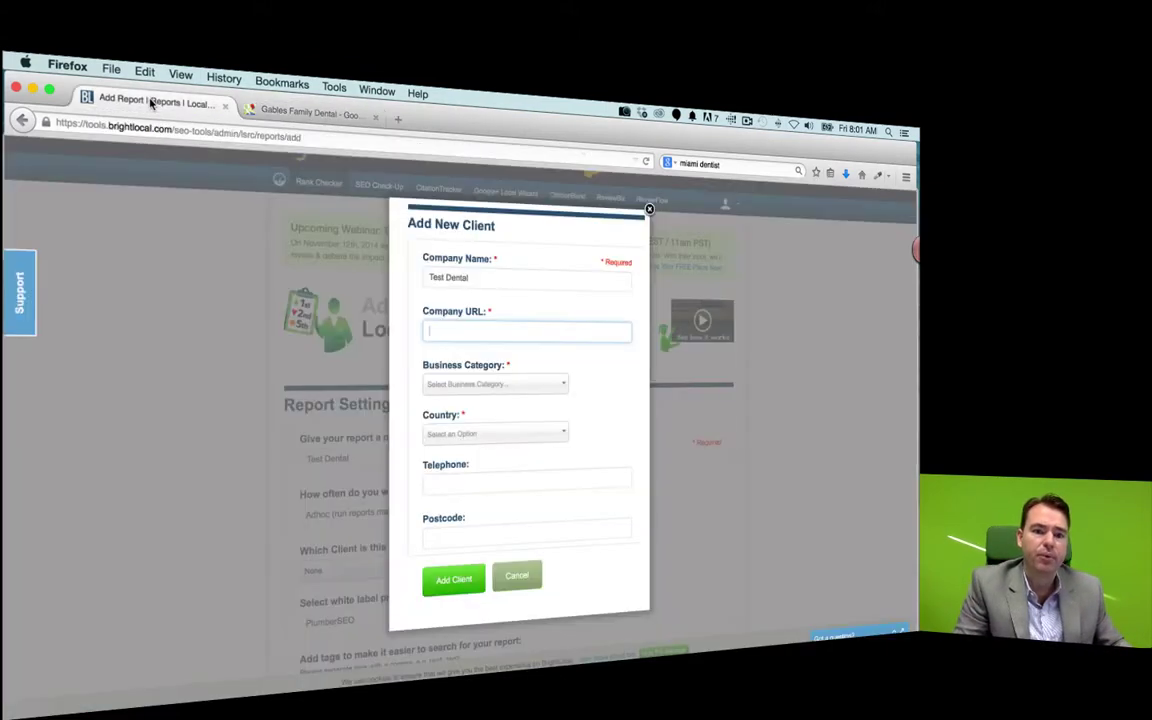
{"action": "key", "text": "super+v"}
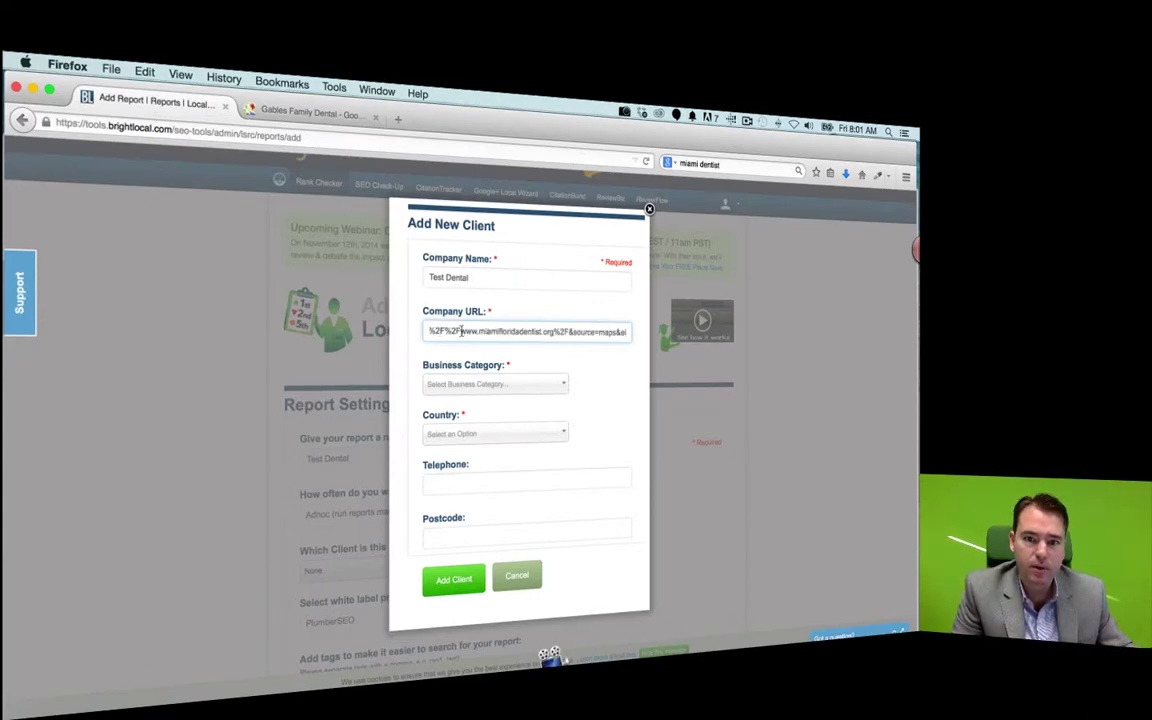
{"action": "key", "text": "super+a"}
{"action": "left_click", "coordinate": [523, 331]}
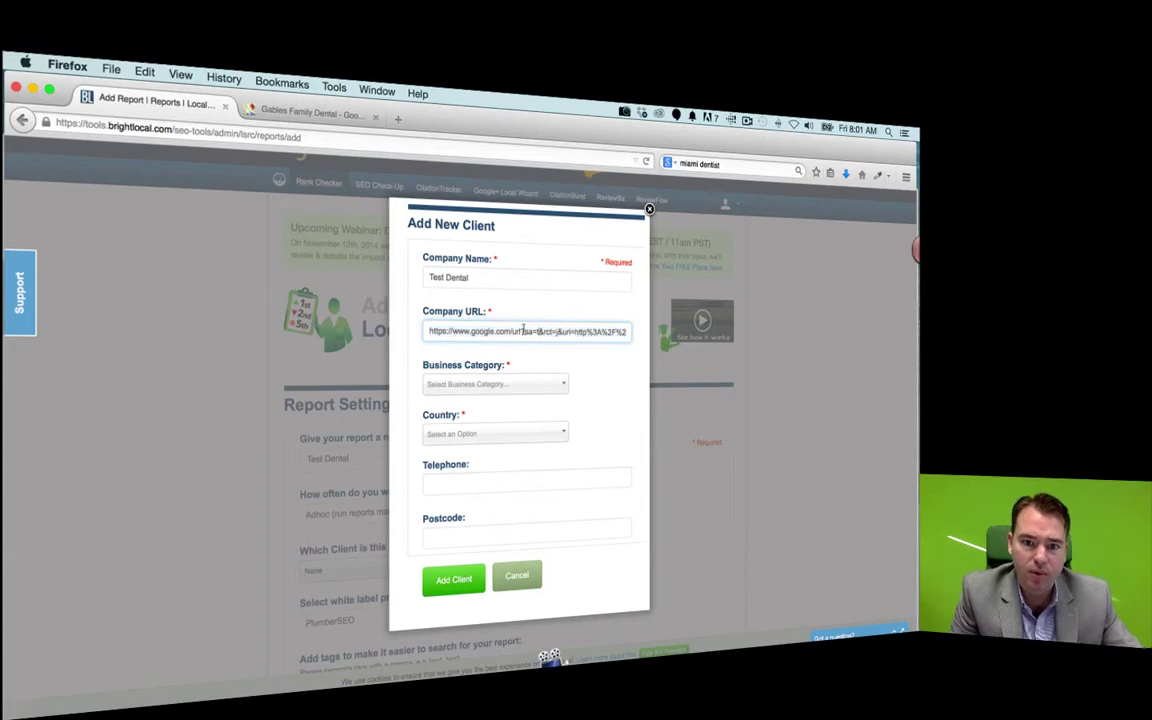
{"action": "left_click_drag", "start_coordinate": [575, 331], "coordinate": [628, 331]}
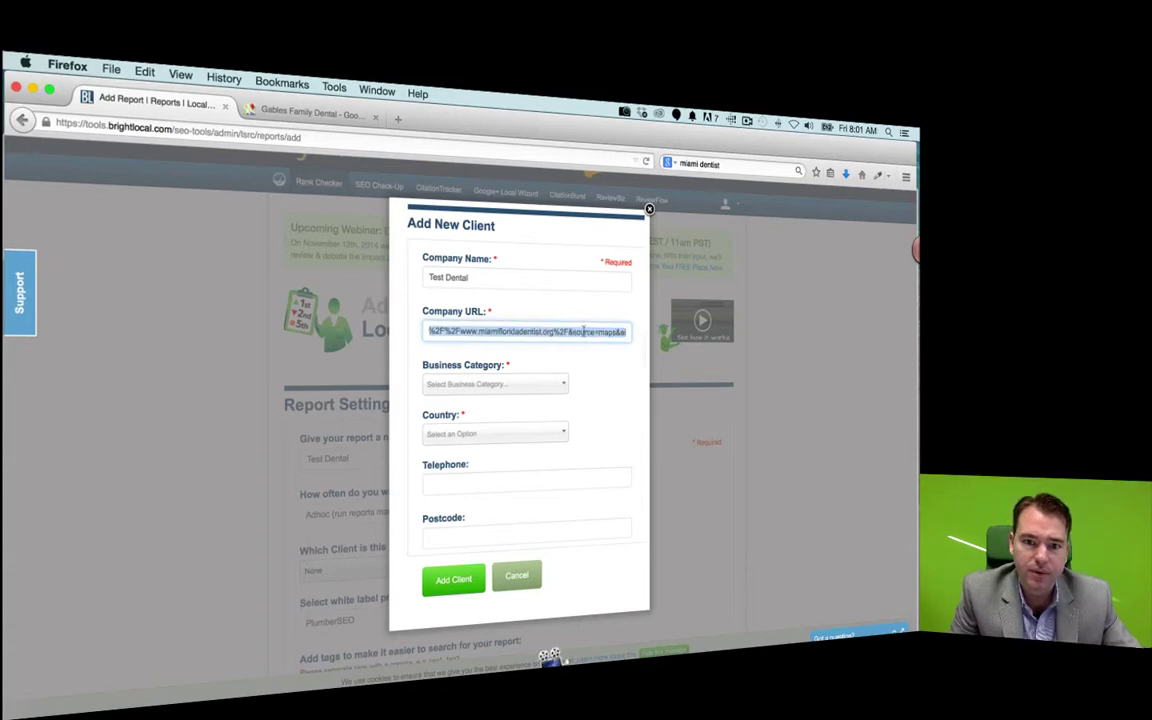
{"action": "left_click", "coordinate": [460, 331]}
{"action": "key", "text": "shift+super+Left"}
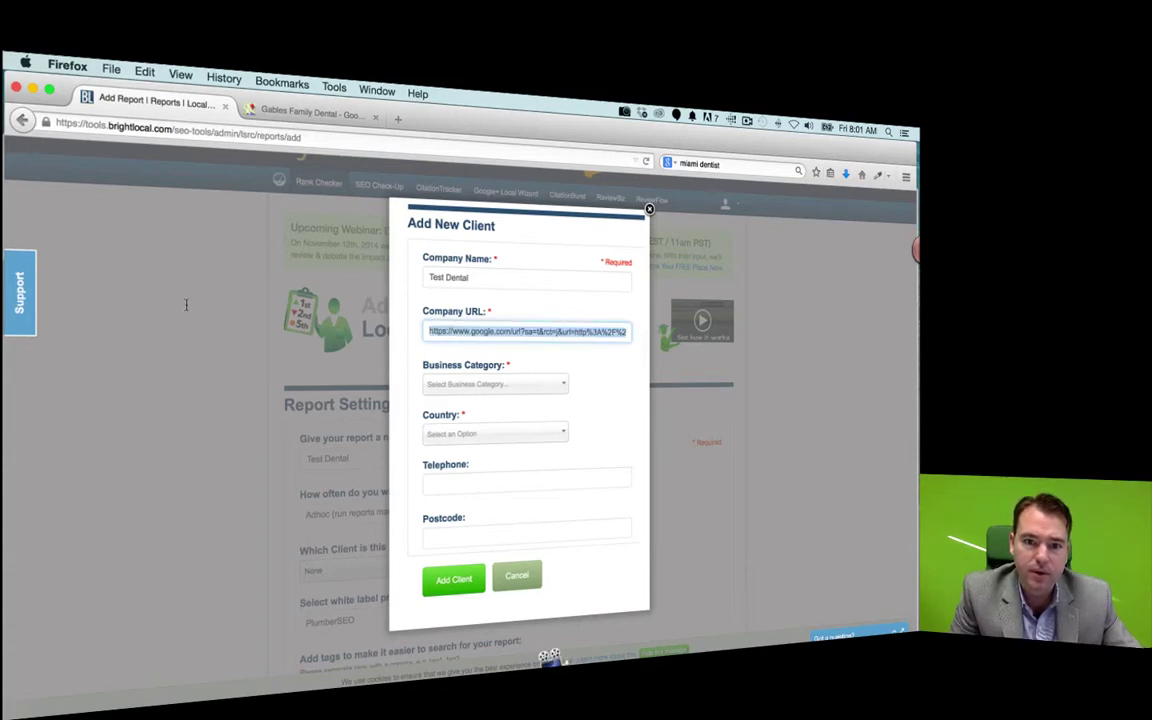
{"action": "key", "text": "BackSpace"}
{"action": "left_click", "coordinate": [524, 331]}
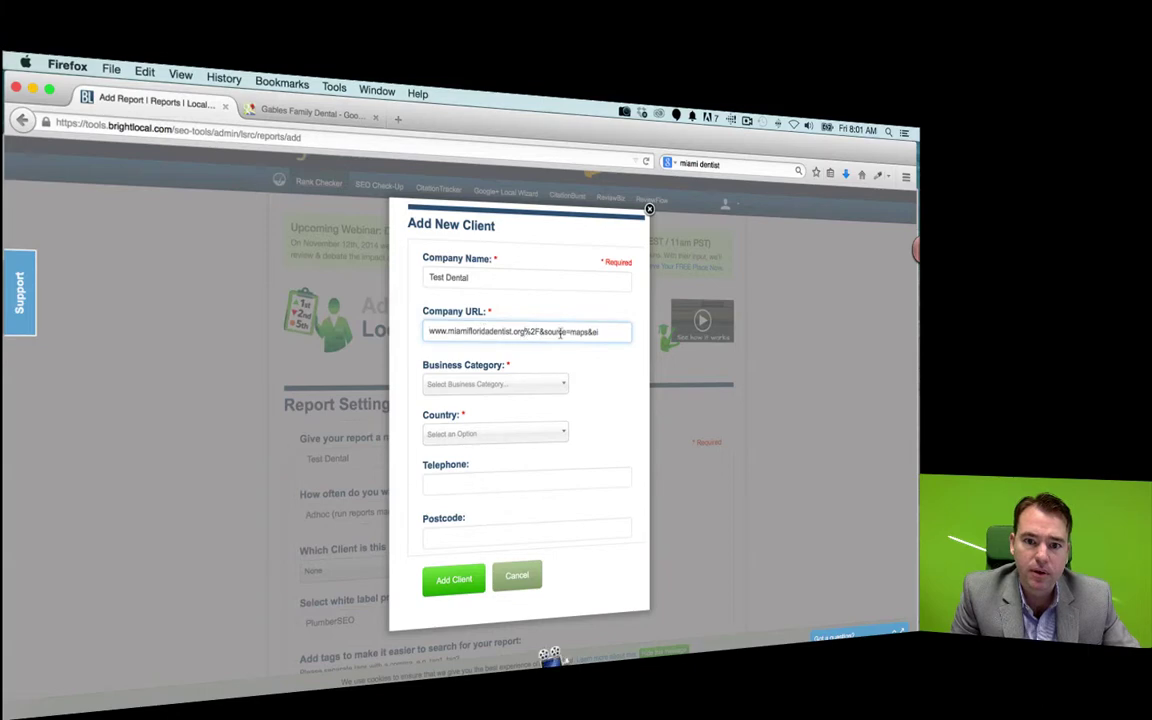
{"action": "key", "text": "shift+super+Right"}
{"action": "key", "text": "BackSpace"}
Step: Set the client's business category to Dentist and country to United States
{"action": "left_click", "coordinate": [548, 384]}
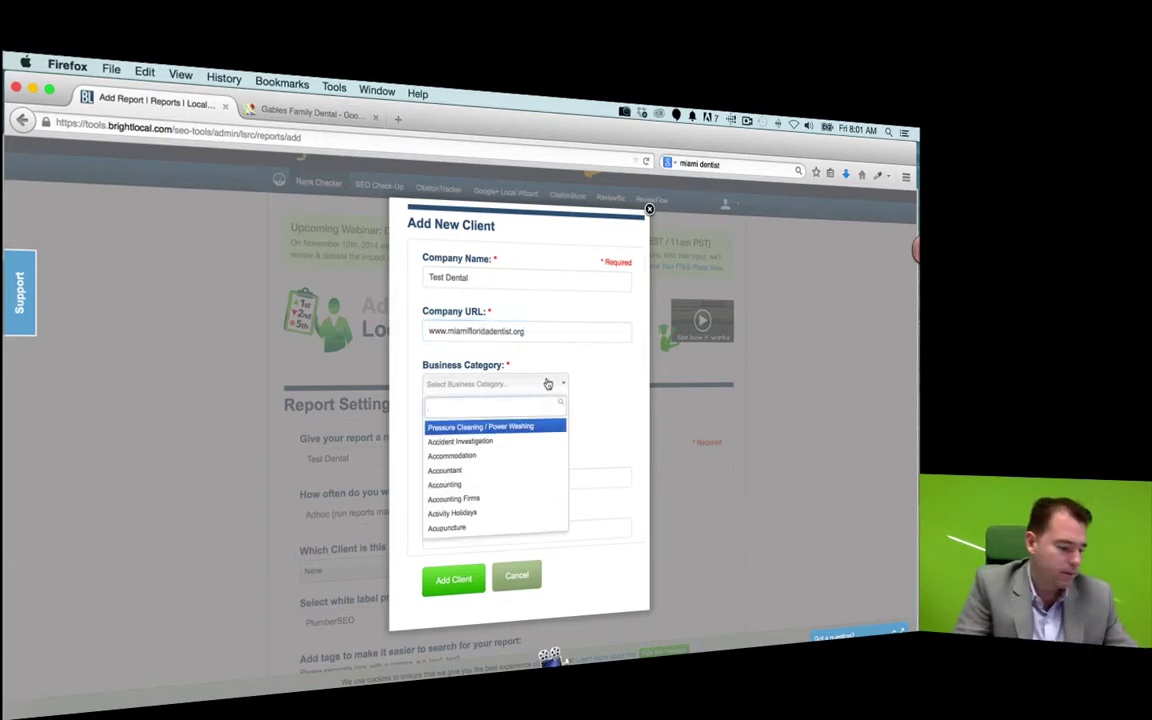
{"action": "type", "text": "den"}
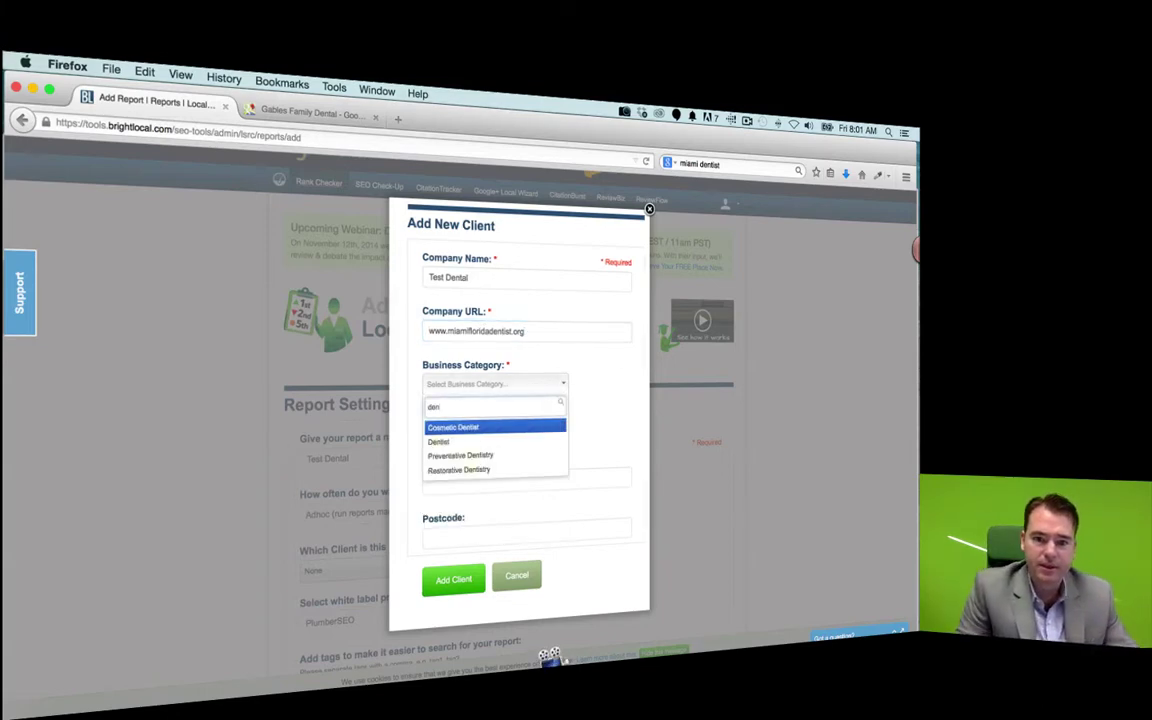
{"action": "left_click", "coordinate": [511, 442]}
{"action": "left_click", "coordinate": [506, 438]}
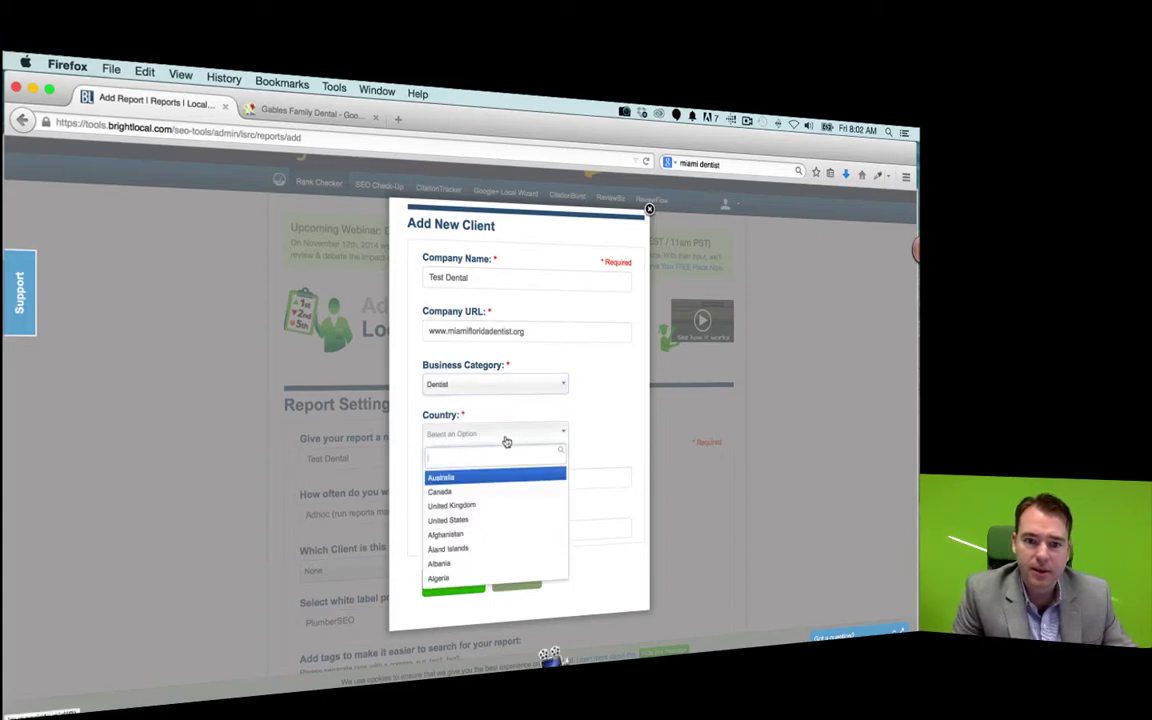
{"action": "left_click", "coordinate": [487, 520]}
{"action": "left_click", "coordinate": [481, 481]}
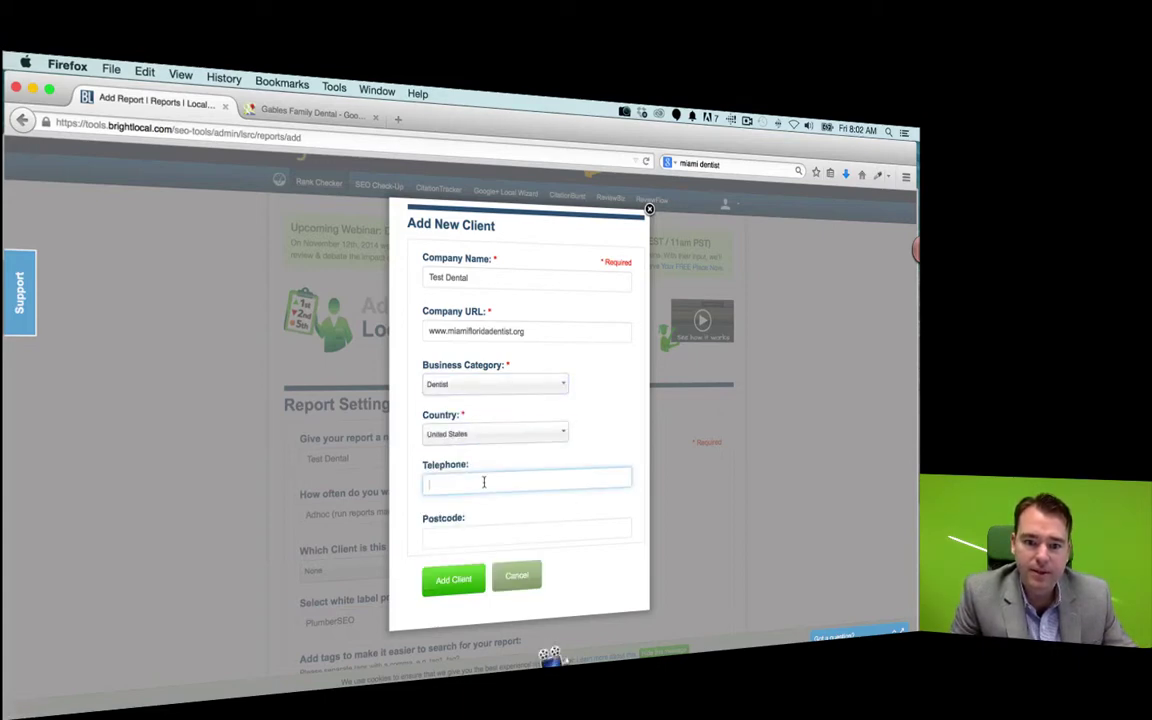
{"action": "left_click", "coordinate": [288, 108]}
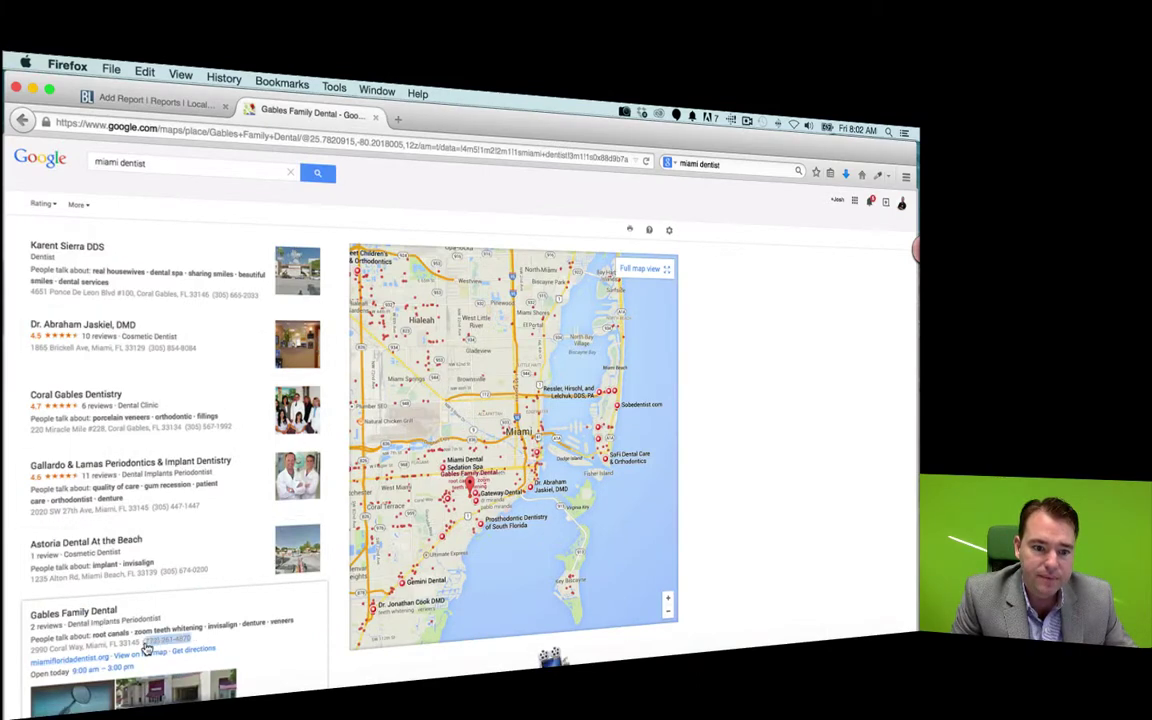
Step: Copy the Gables Family Dental phone number from Maps into the client's Telephone field
{"action": "left_click_drag", "start_coordinate": [190, 640], "coordinate": [143, 641]}
{"action": "key", "text": "super+c"}
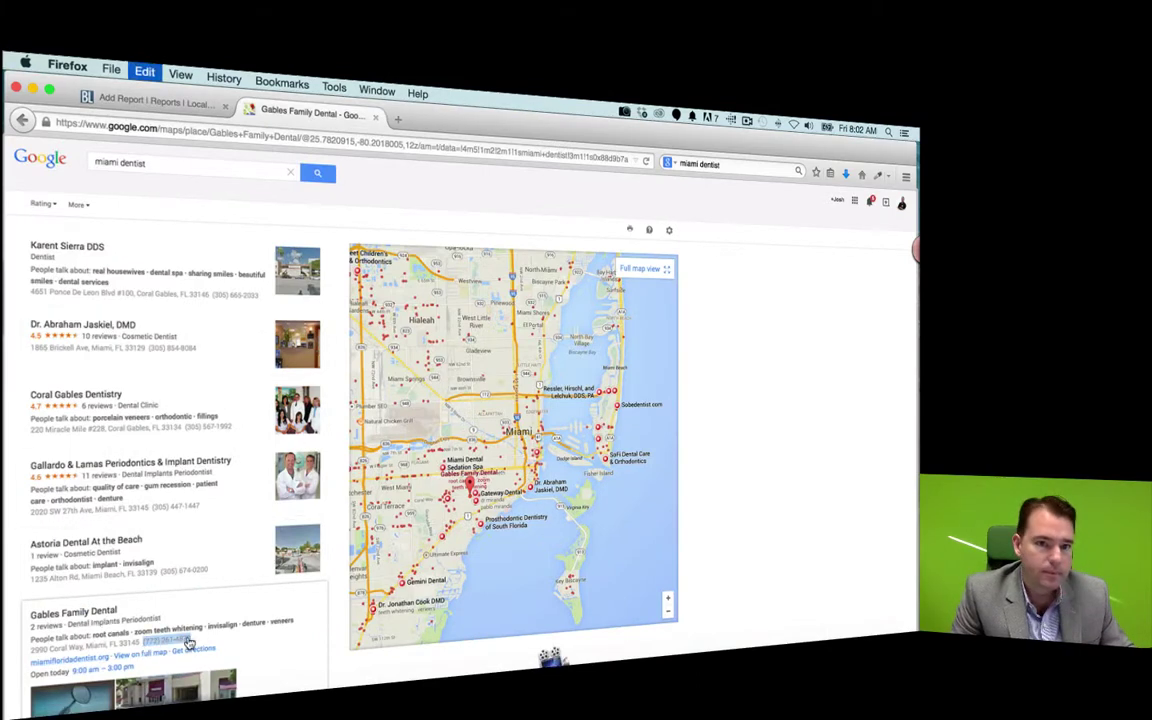
{"action": "left_click", "coordinate": [150, 102]}
{"action": "key", "text": "super+v"}
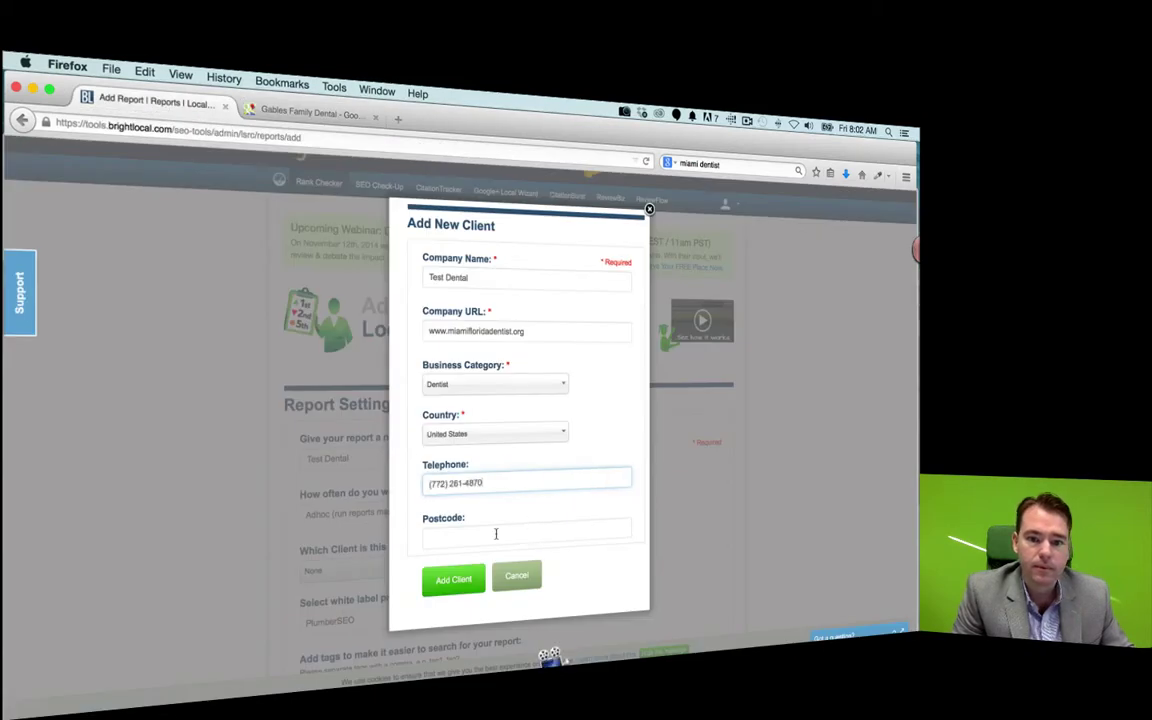
Step: Enter postcode 33145 and create the Test Dental client
{"action": "left_click", "coordinate": [288, 110]}
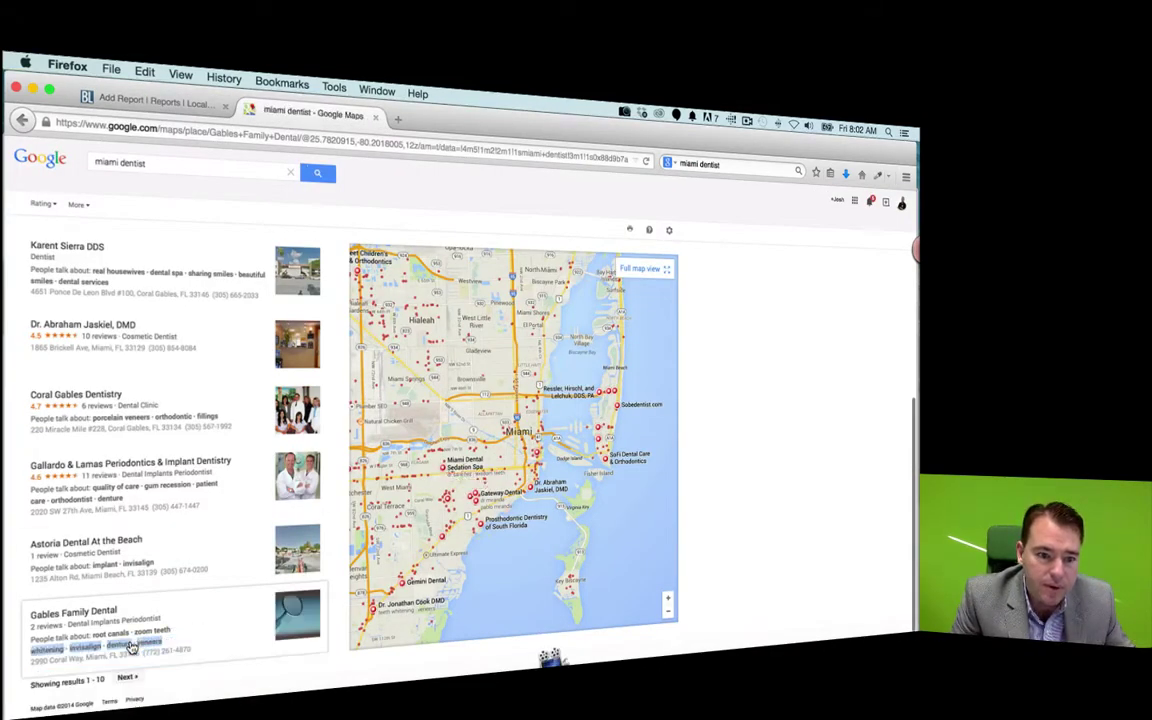
{"action": "left_click", "coordinate": [146, 648]}
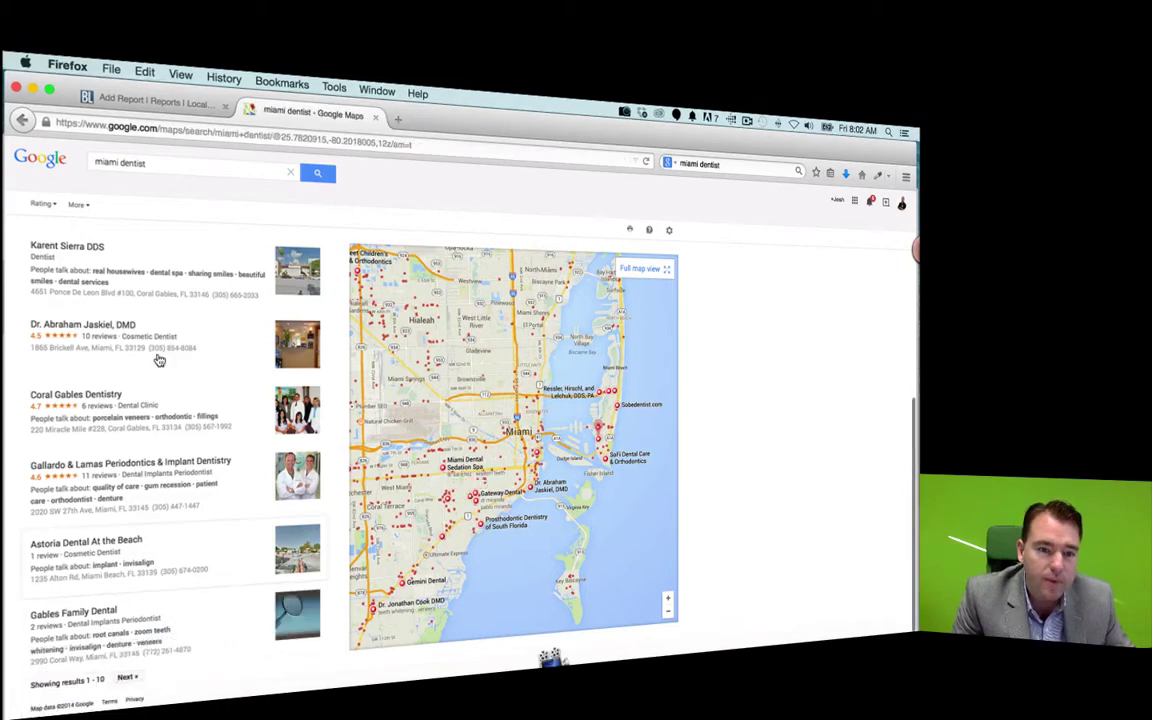
{"action": "left_click", "coordinate": [134, 96]}
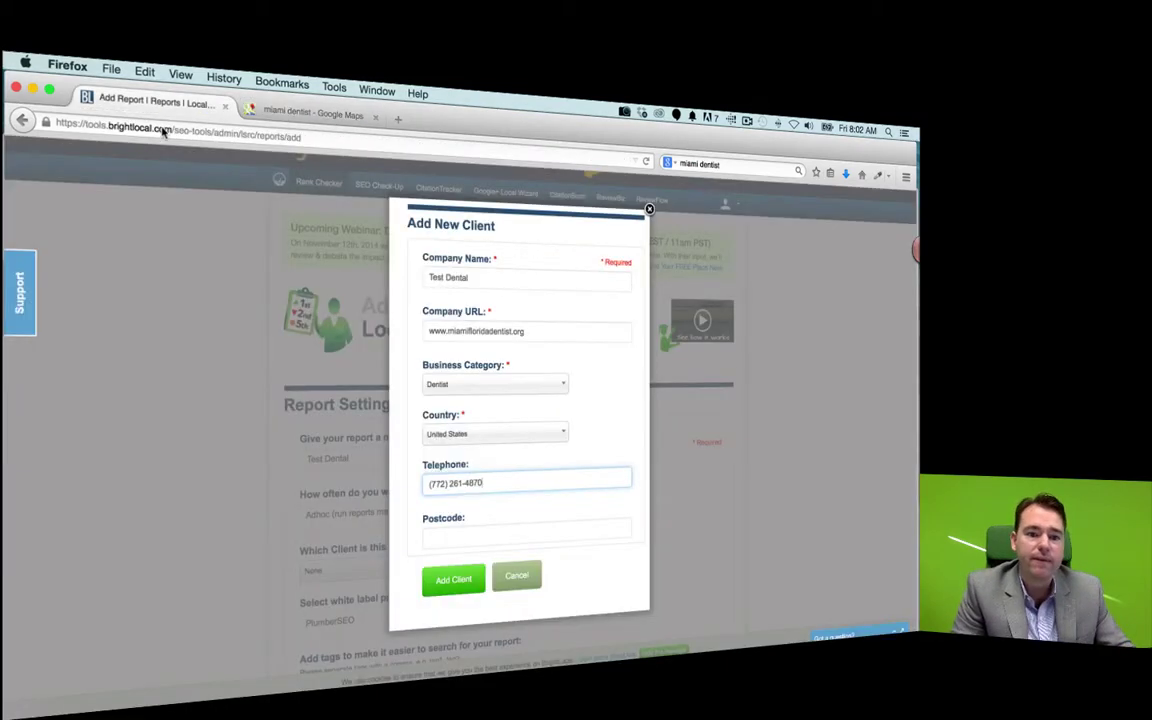
{"action": "left_click", "coordinate": [490, 532]}
{"action": "type", "text": "33145"}
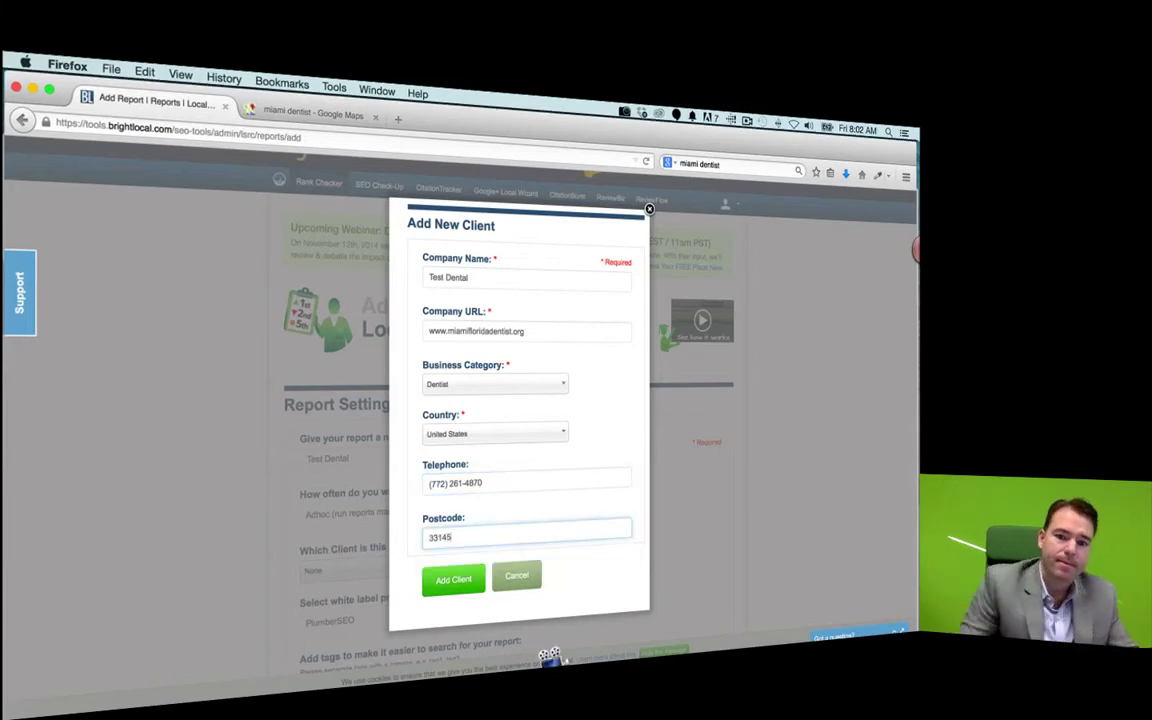
{"action": "left_click", "coordinate": [452, 580]}
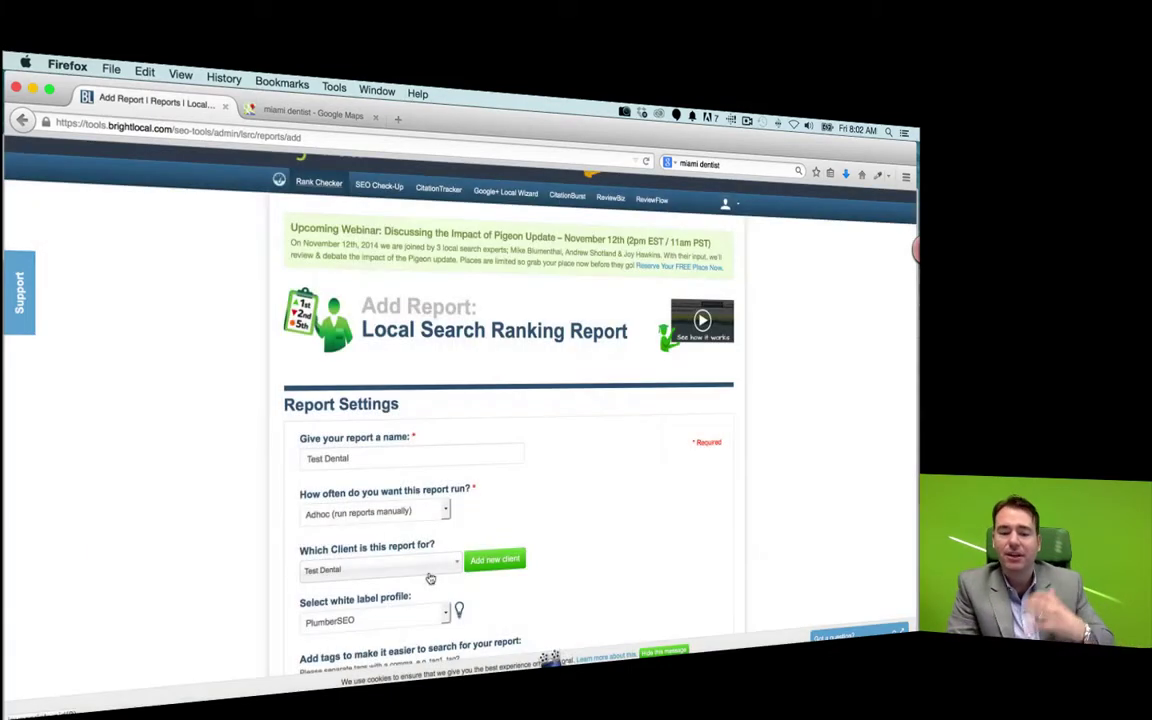
Step: Keep PlumberSEO as the report's white label profile
{"action": "scroll", "coordinate": [655, 525], "scroll_direction": "down", "scroll_amount": 1}
{"action": "left_click", "coordinate": [392, 591]}
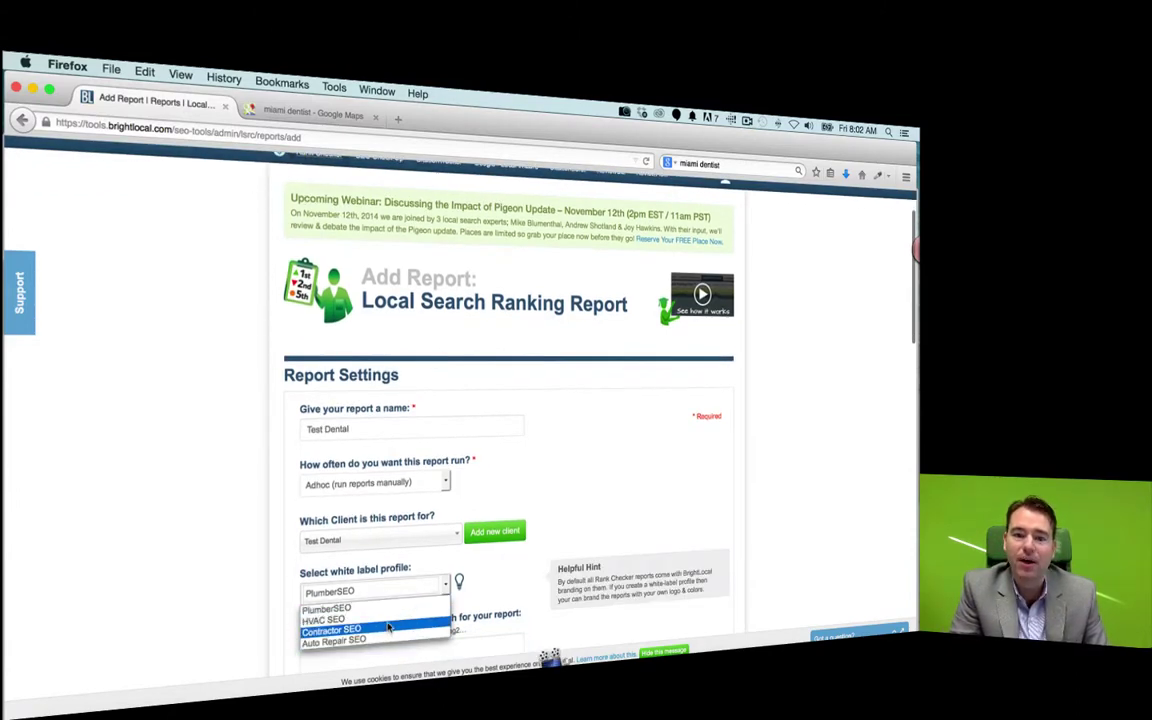
{"action": "left_click", "coordinate": [655, 496]}
Step: Check the Word instructions, then move the report window down to uncover the window behind it
{"action": "scroll", "coordinate": [700, 482], "scroll_direction": "down", "scroll_amount": 3}
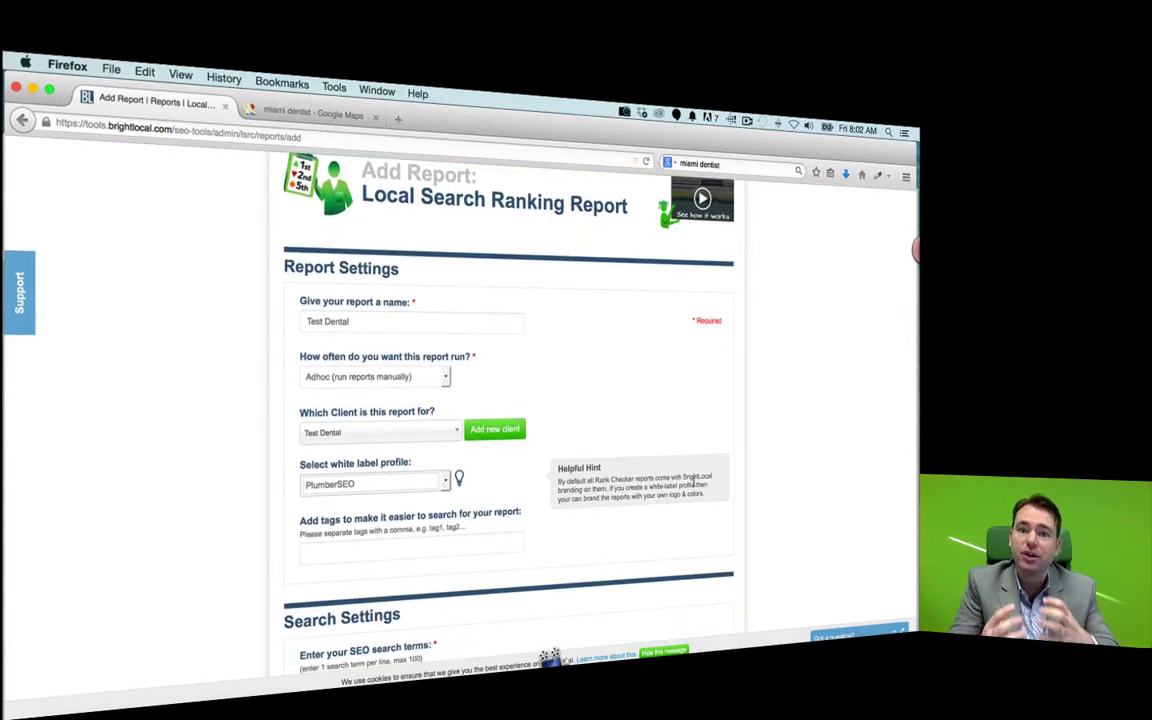
{"action": "scroll", "coordinate": [672, 478], "scroll_direction": "down", "scroll_amount": 2}
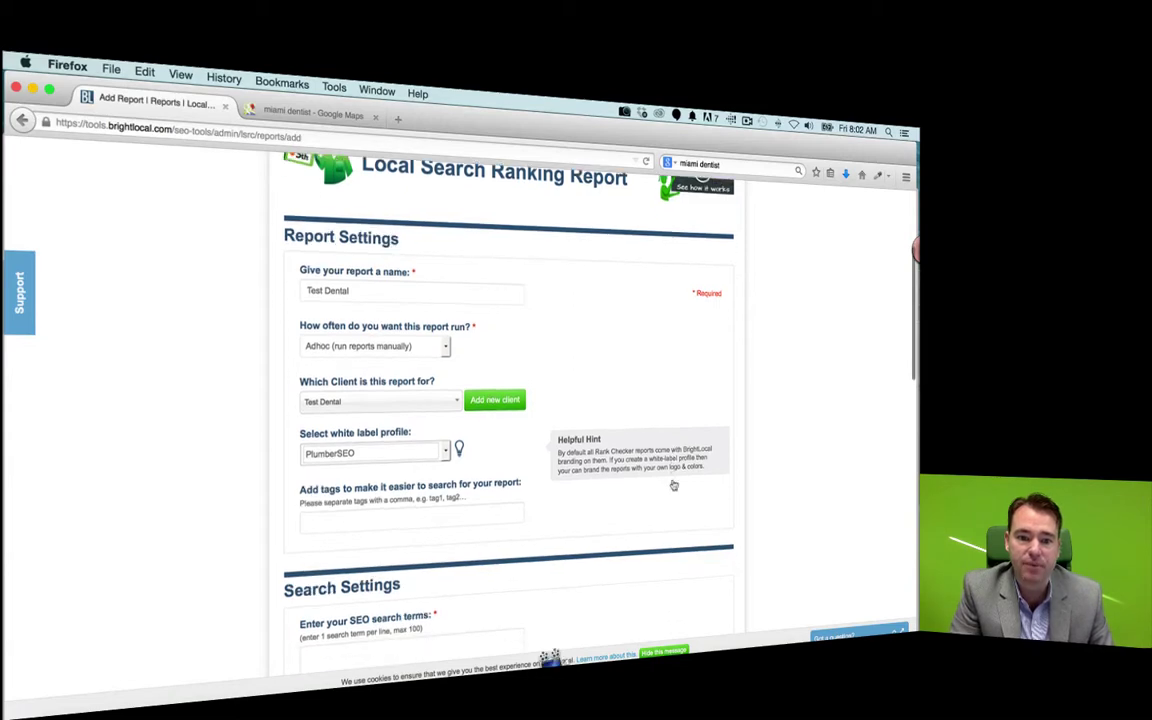
{"action": "scroll", "coordinate": [476, 550], "scroll_direction": "down", "scroll_amount": 2}
{"action": "left_click", "coordinate": [476, 550]}
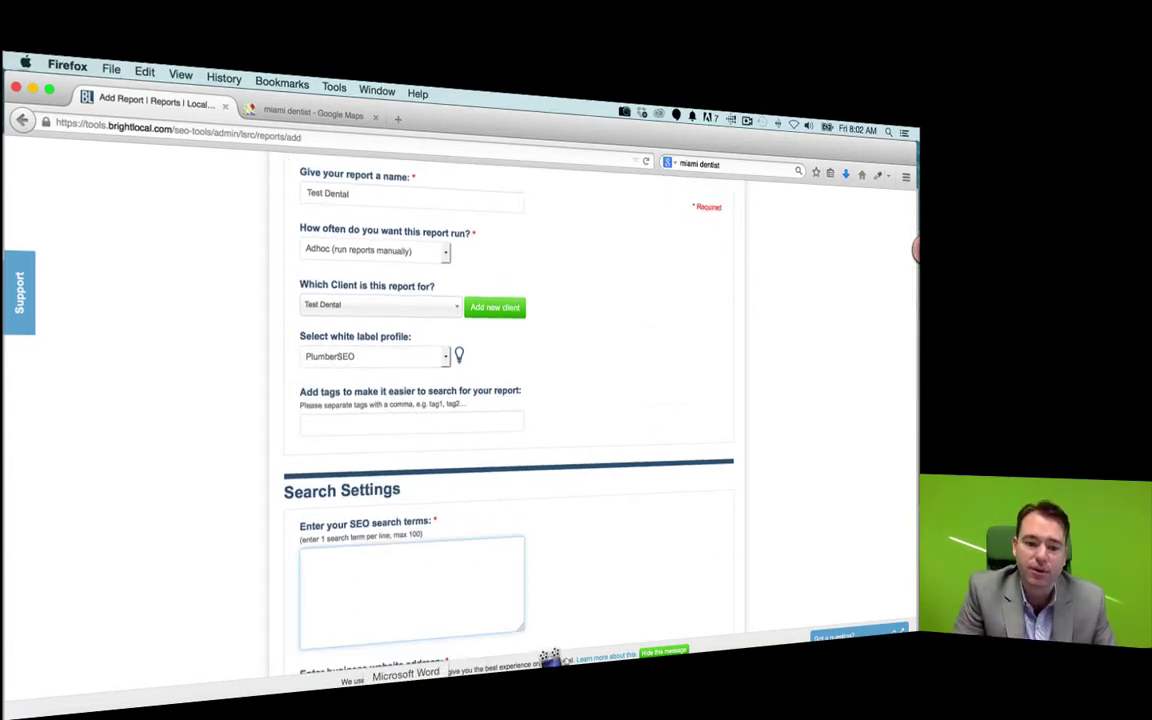
{"action": "left_click", "coordinate": [405, 702]}
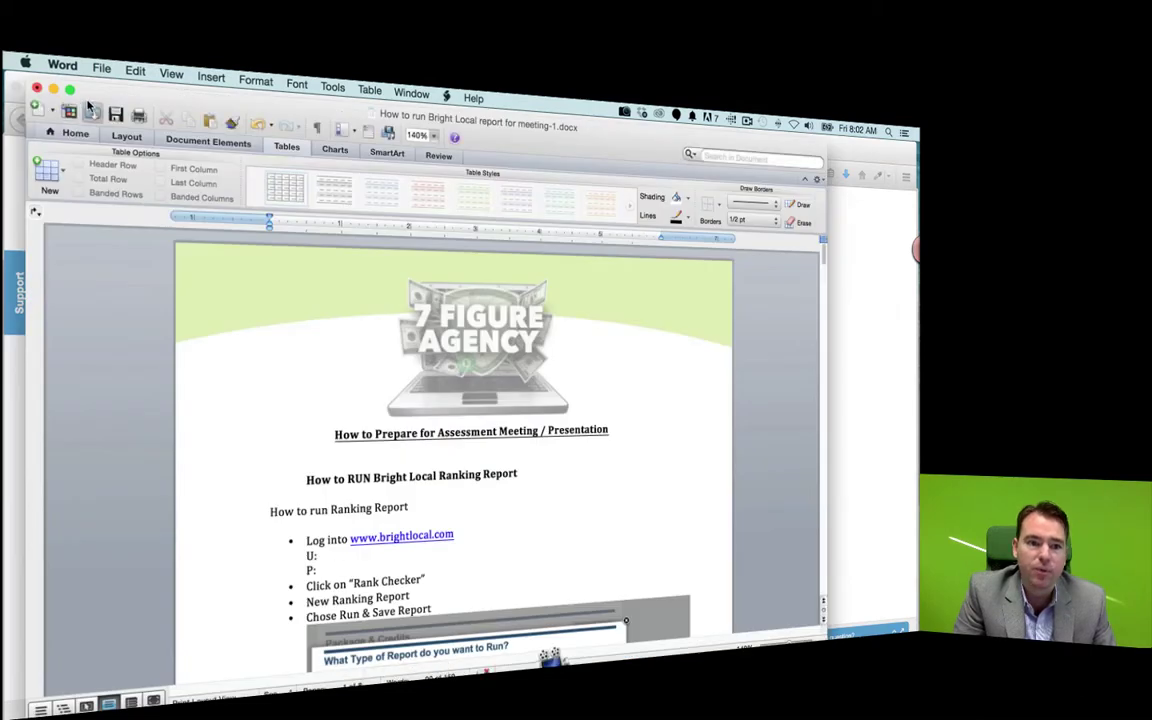
{"action": "left_click", "coordinate": [53, 89]}
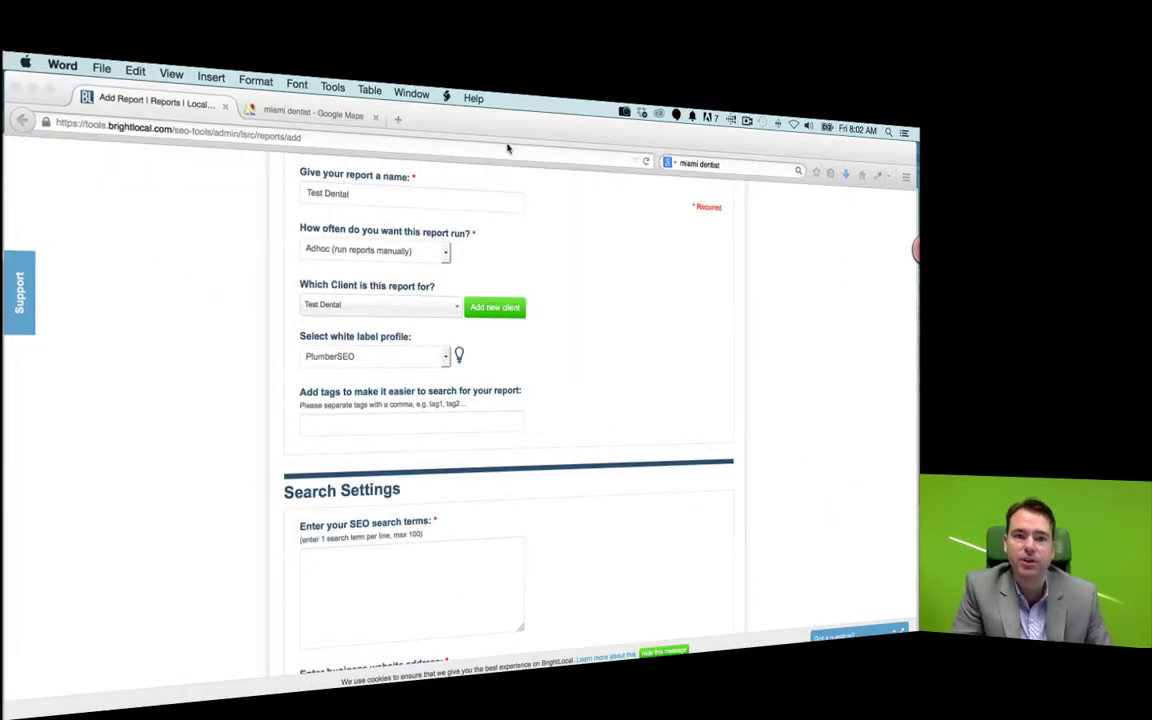
{"action": "left_click_drag", "start_coordinate": [501, 135], "coordinate": [527, 290]}
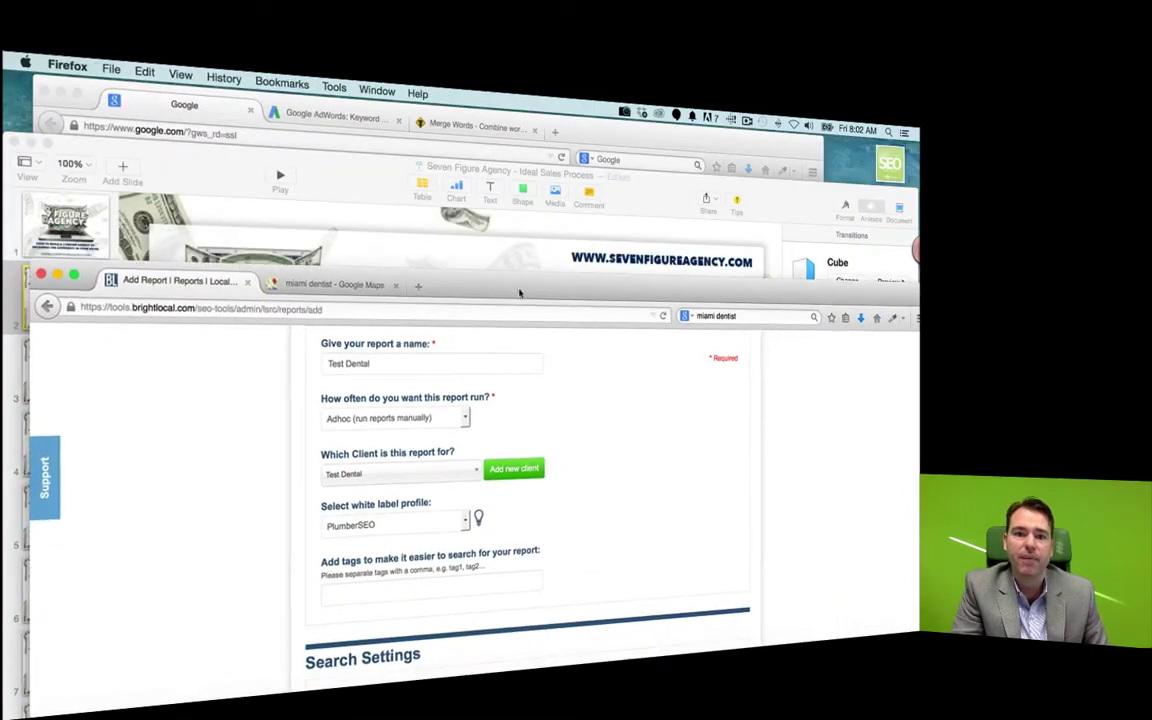
Step: Select all 51 merged keyword combinations in Merge Words, then maximize the BrightLocal report window
{"action": "left_click", "coordinate": [495, 127]}
{"action": "scroll", "coordinate": [537, 515], "scroll_direction": "down", "scroll_amount": 2}
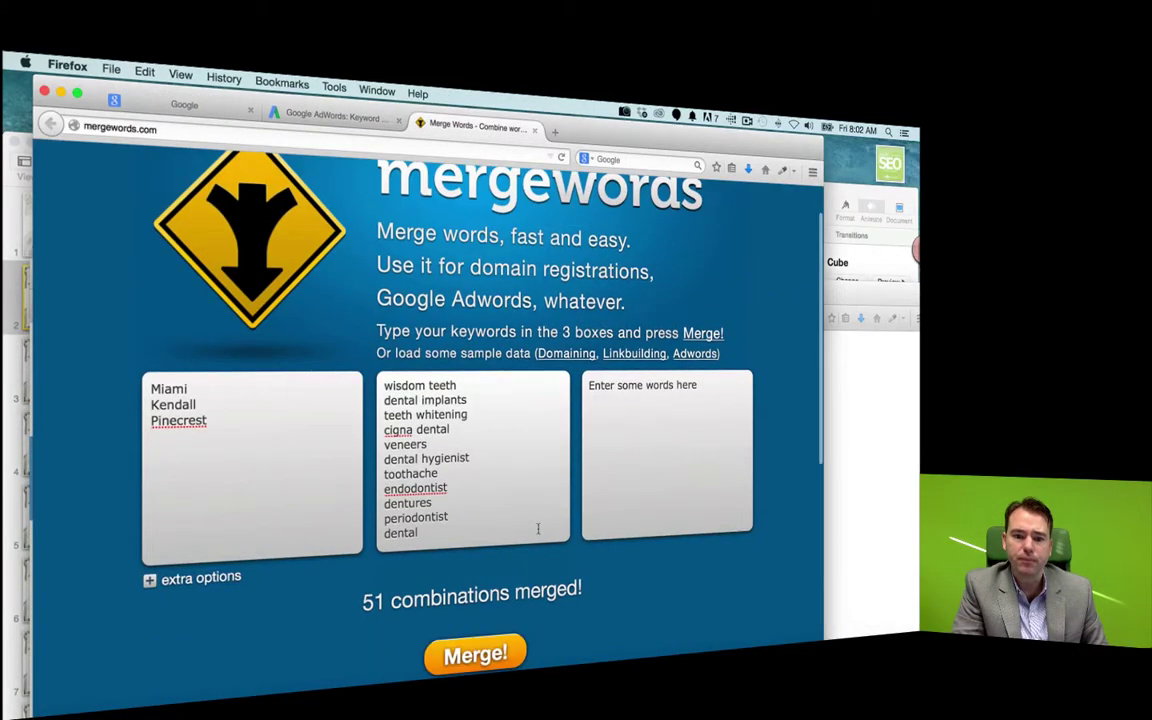
{"action": "scroll", "coordinate": [583, 575], "scroll_direction": "down", "scroll_amount": 3}
{"action": "left_click", "coordinate": [530, 572]}
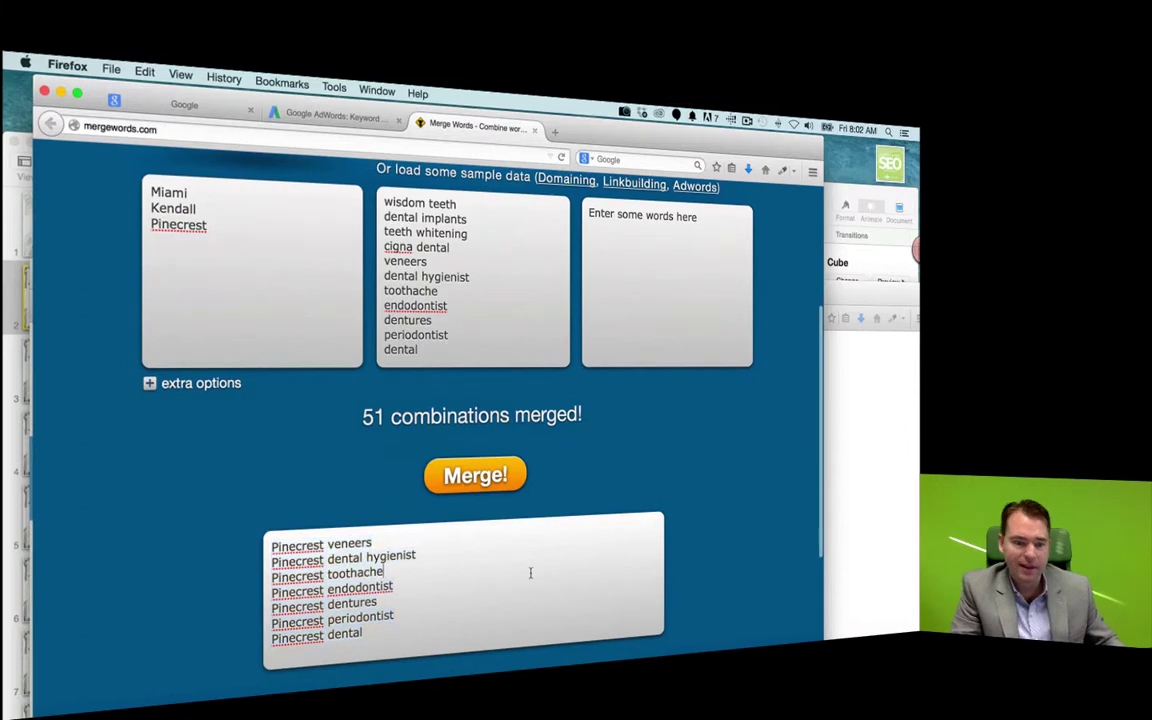
{"action": "key", "text": "super+a"}
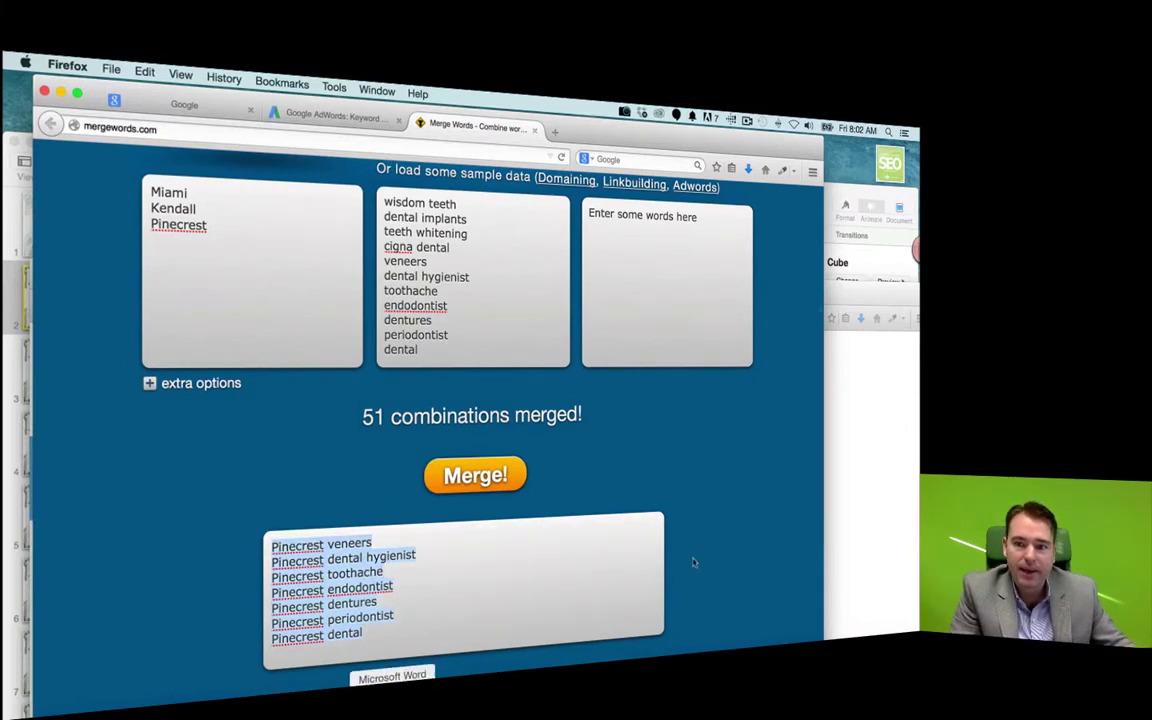
{"action": "left_click", "coordinate": [879, 465]}
{"action": "double_click", "coordinate": [725, 292]}
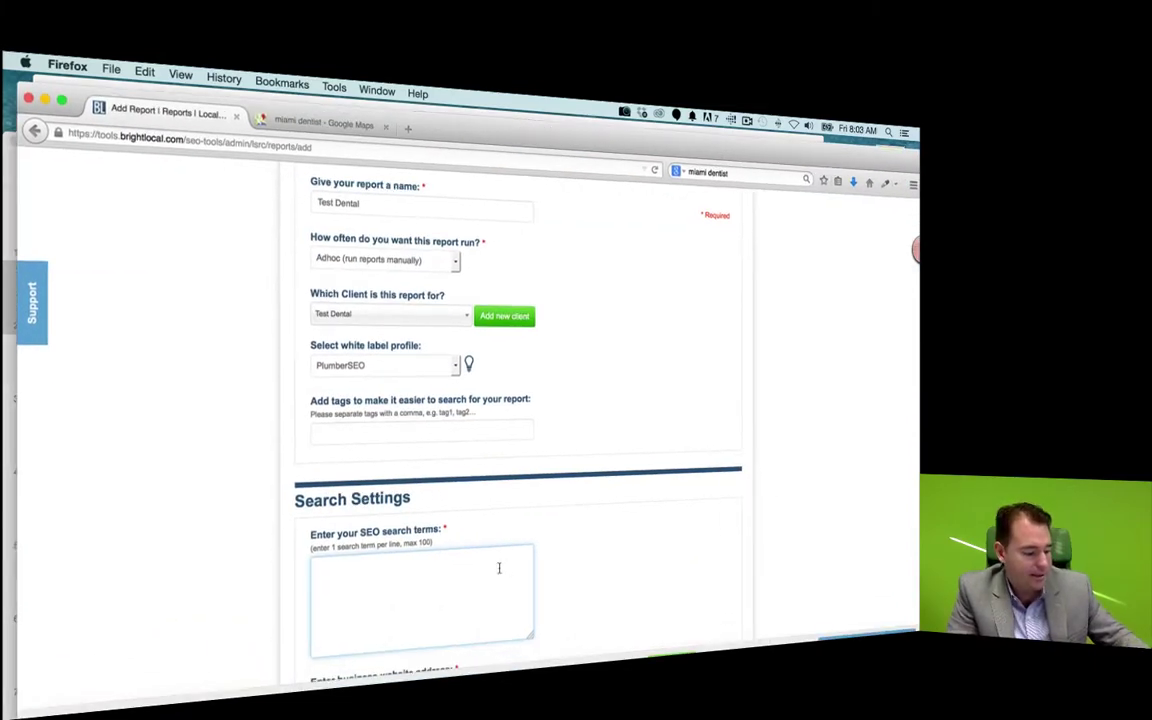
Step: Paste the merged keywords into the SEO search terms box
{"action": "left_click", "coordinate": [499, 568]}
{"action": "key", "text": "super+v"}
{"action": "scroll", "coordinate": [660, 536], "scroll_direction": "down", "scroll_amount": 5}
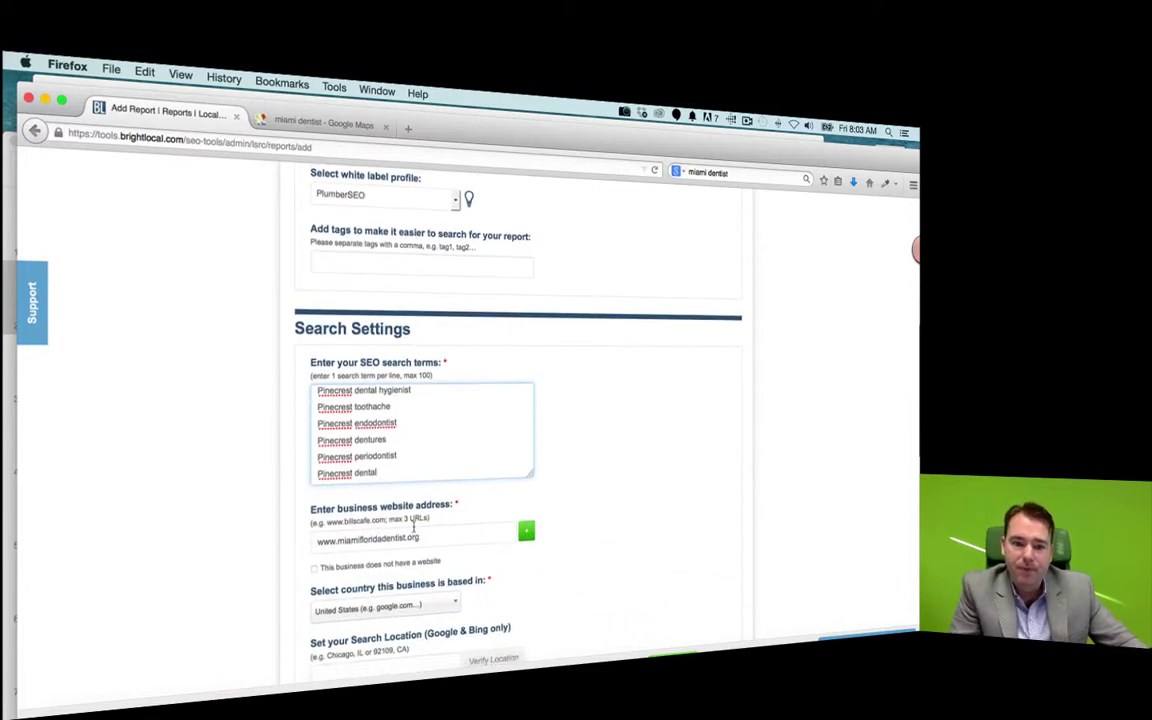
{"action": "scroll", "coordinate": [430, 540], "scroll_direction": "down", "scroll_amount": 1}
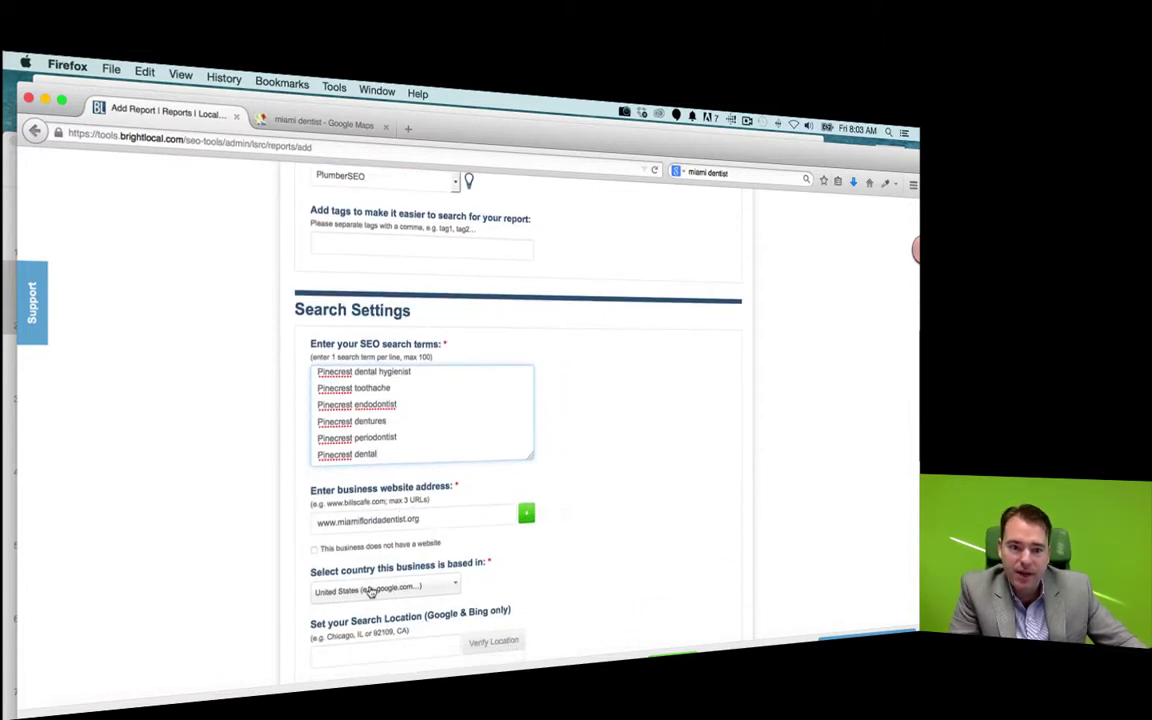
{"action": "scroll", "coordinate": [403, 596], "scroll_direction": "down", "scroll_amount": 2}
Step: Set the search location to Miami, Fl and tick the search engines, starting with Google
{"action": "left_click", "coordinate": [401, 612]}
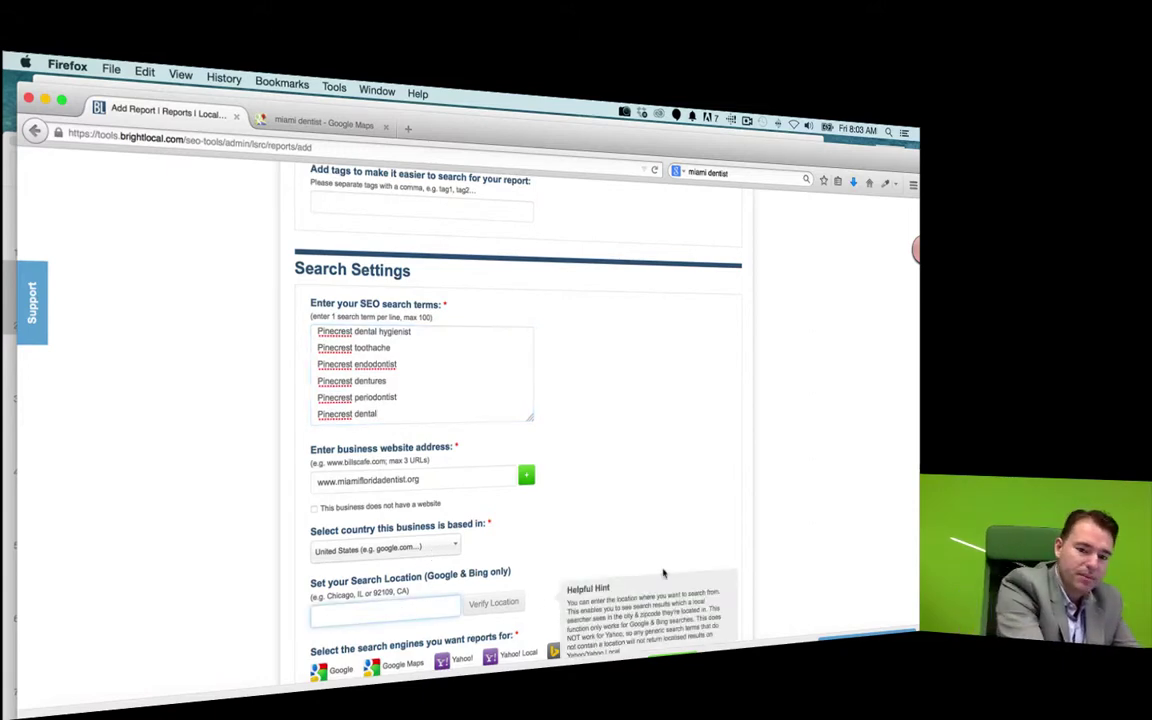
{"action": "type", "text": "Miami, Fl"}
{"action": "scroll", "coordinate": [400, 561], "scroll_direction": "down", "scroll_amount": 5}
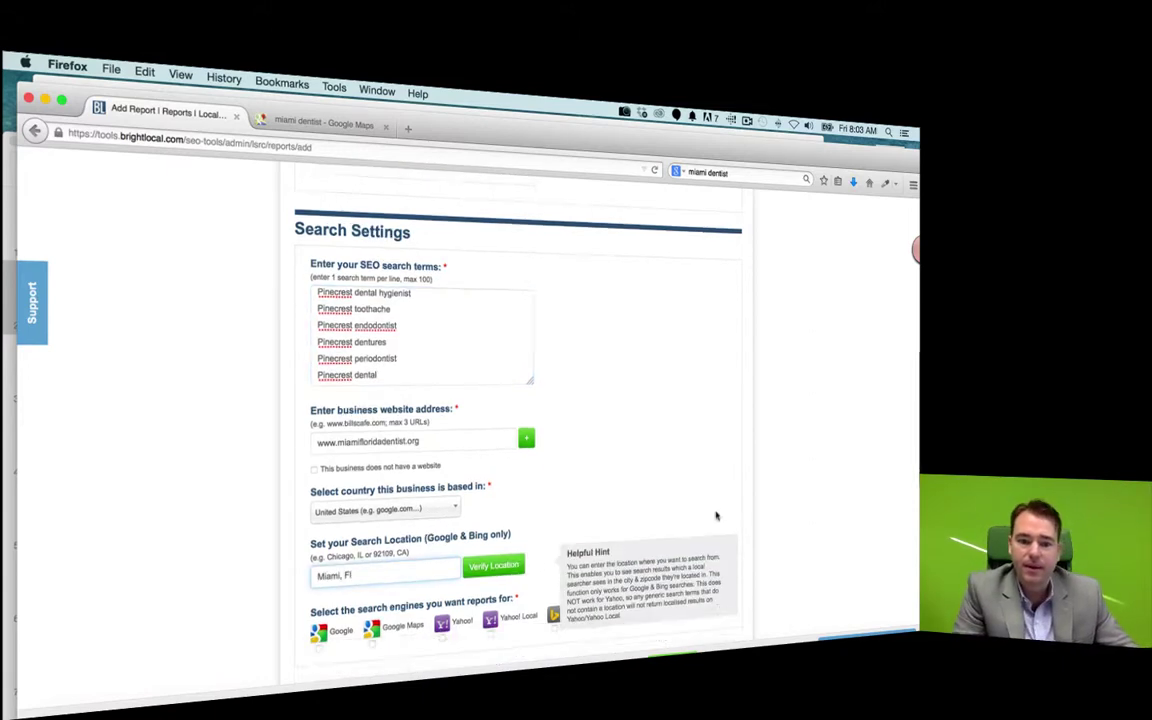
{"action": "left_click", "coordinate": [320, 539]}
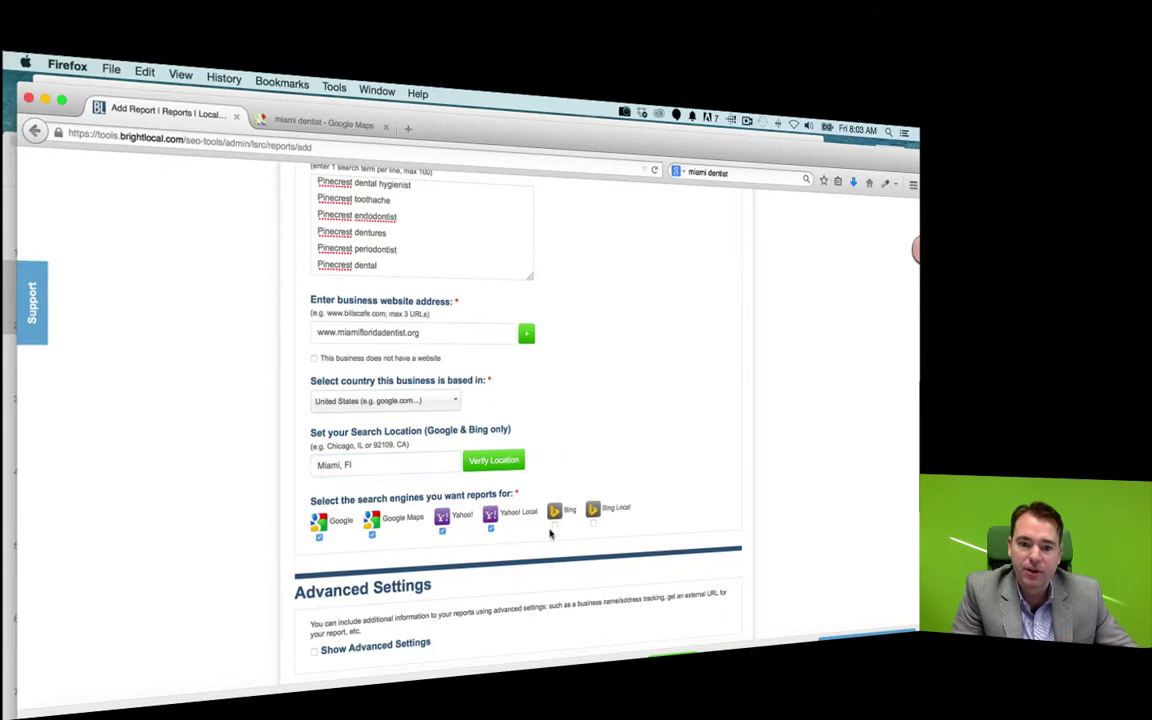
Step: Set the report's email alert on completion to Yes
{"action": "scroll", "coordinate": [684, 515], "scroll_direction": "down", "scroll_amount": 10}
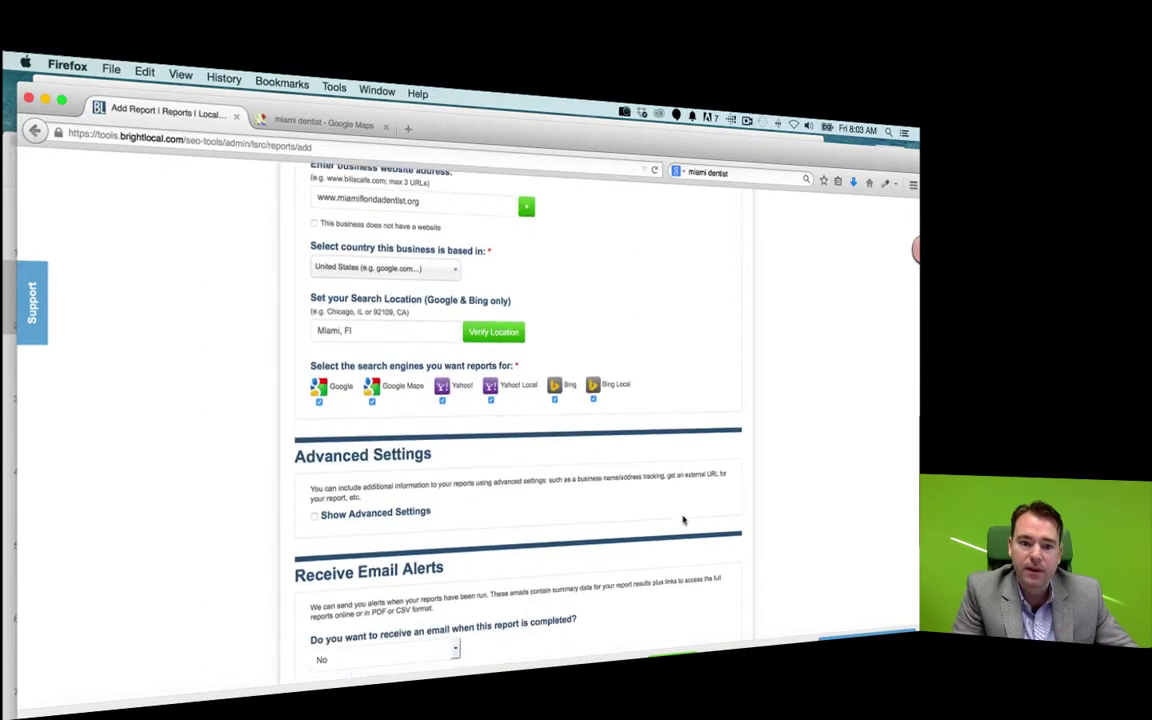
{"action": "left_click", "coordinate": [430, 489]}
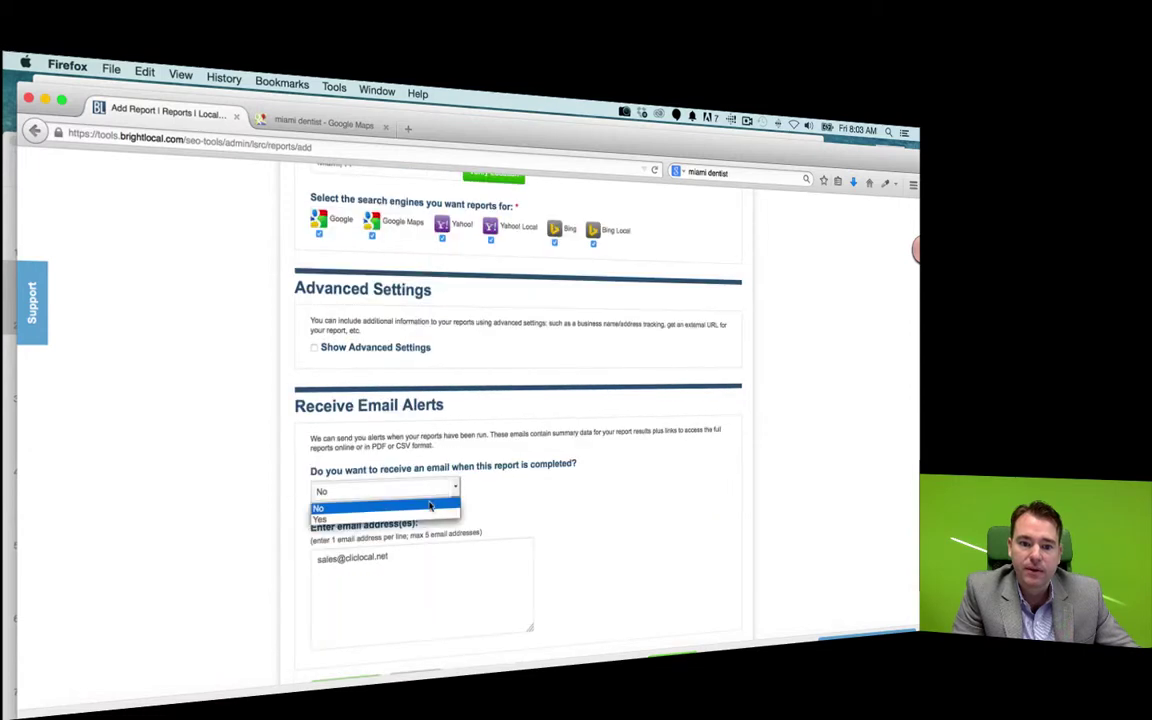
{"action": "left_click", "coordinate": [430, 512]}
{"action": "left_click", "coordinate": [420, 490]}
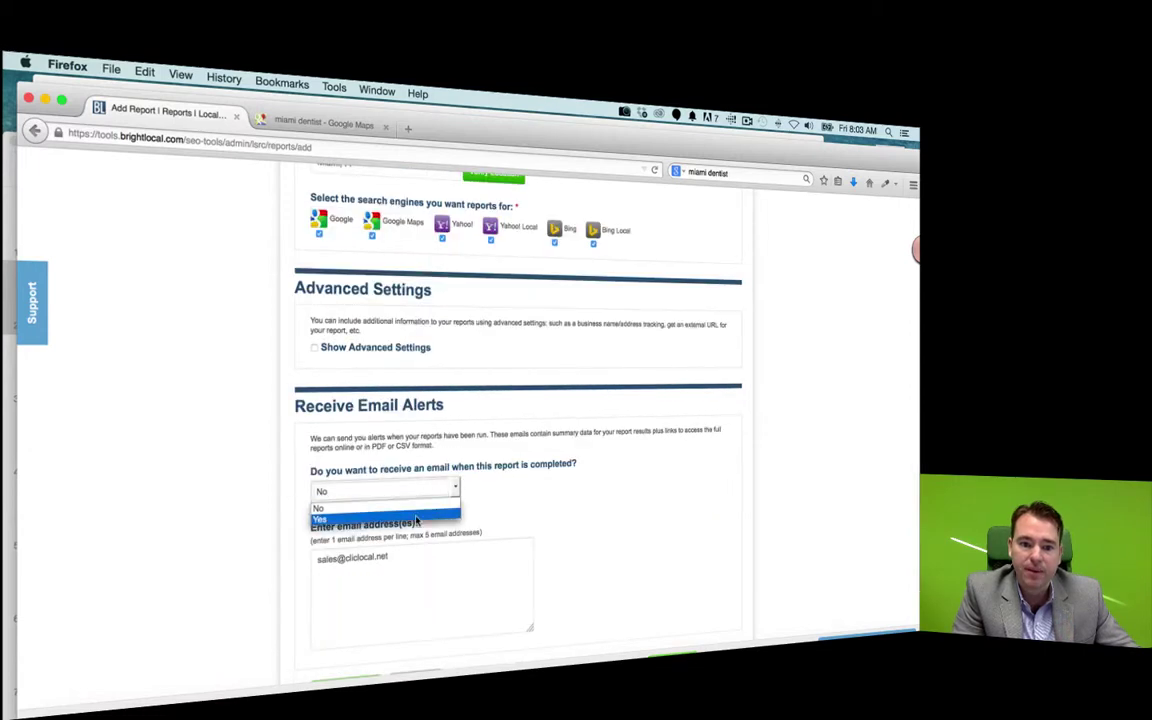
{"action": "left_click", "coordinate": [417, 520]}
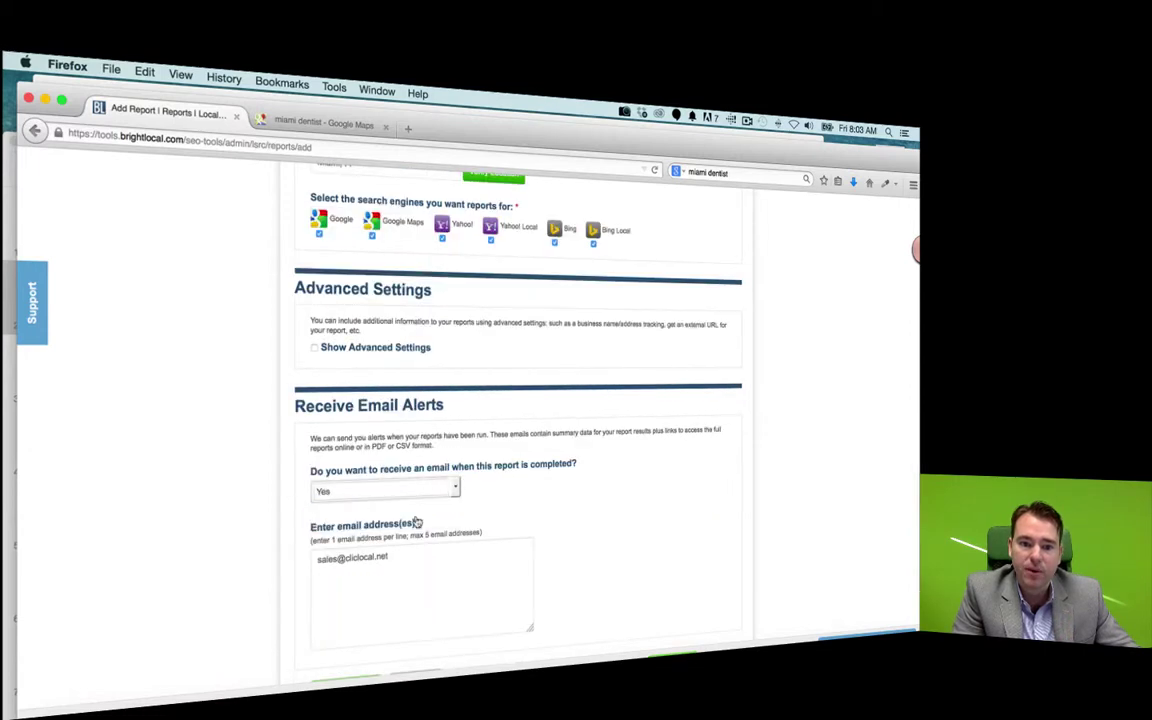
Step: Enable the External URL option under Advanced Settings and run the Test Dental report
{"action": "left_click", "coordinate": [316, 355]}
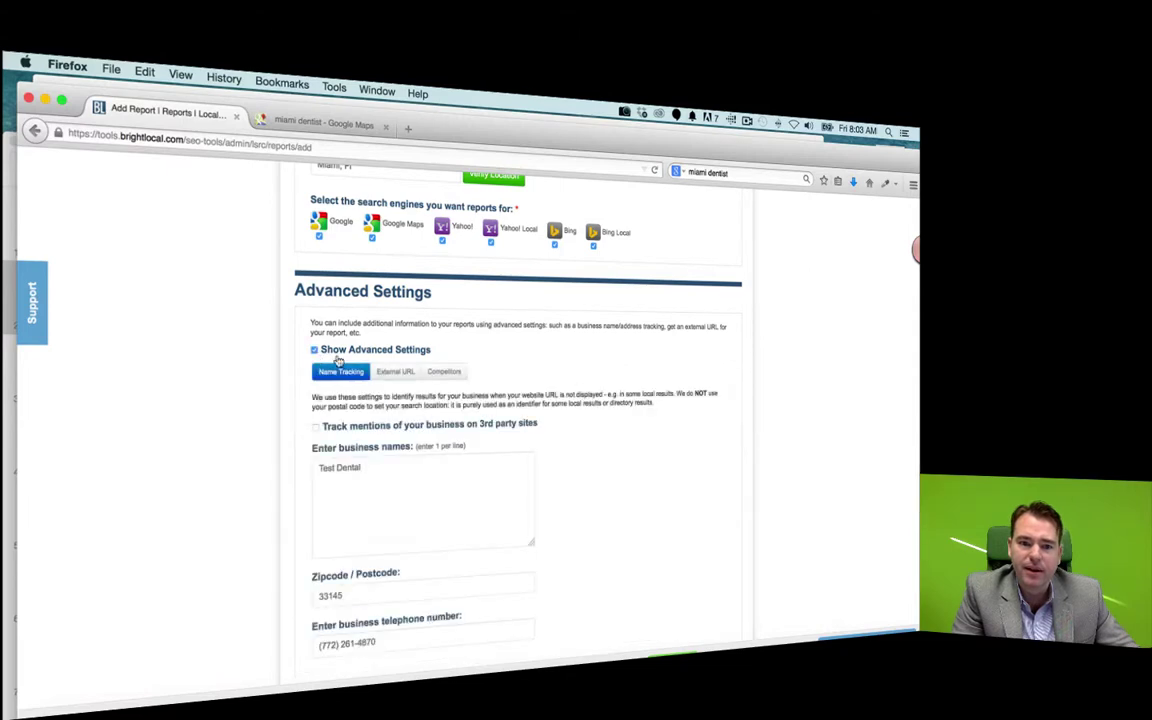
{"action": "left_click", "coordinate": [395, 372]}
{"action": "left_click", "coordinate": [403, 455]}
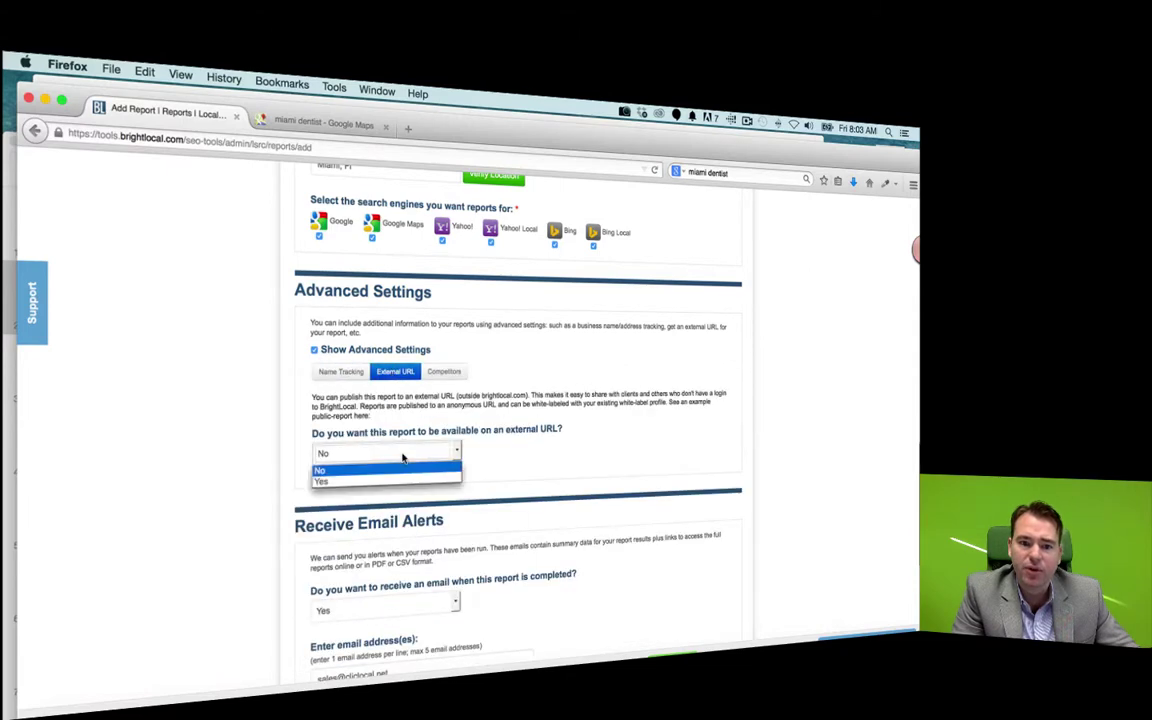
{"action": "left_click", "coordinate": [350, 473]}
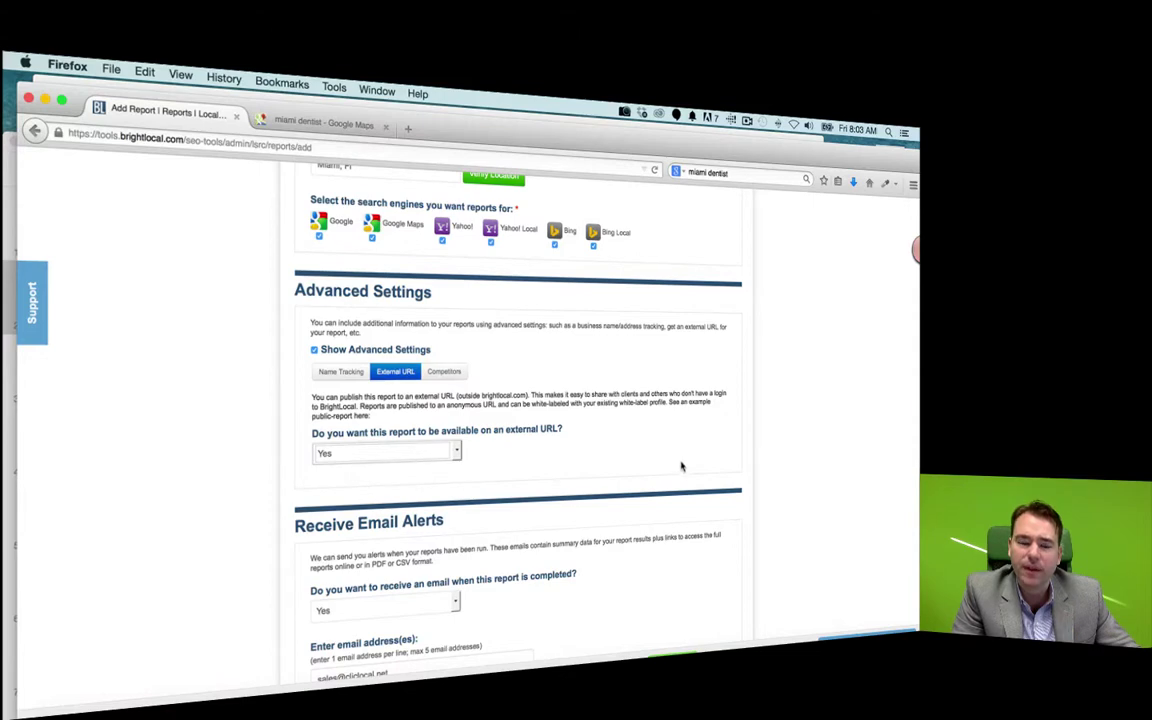
{"action": "scroll", "coordinate": [682, 466], "scroll_direction": "down", "scroll_amount": 5}
{"action": "left_click", "coordinate": [342, 504]}
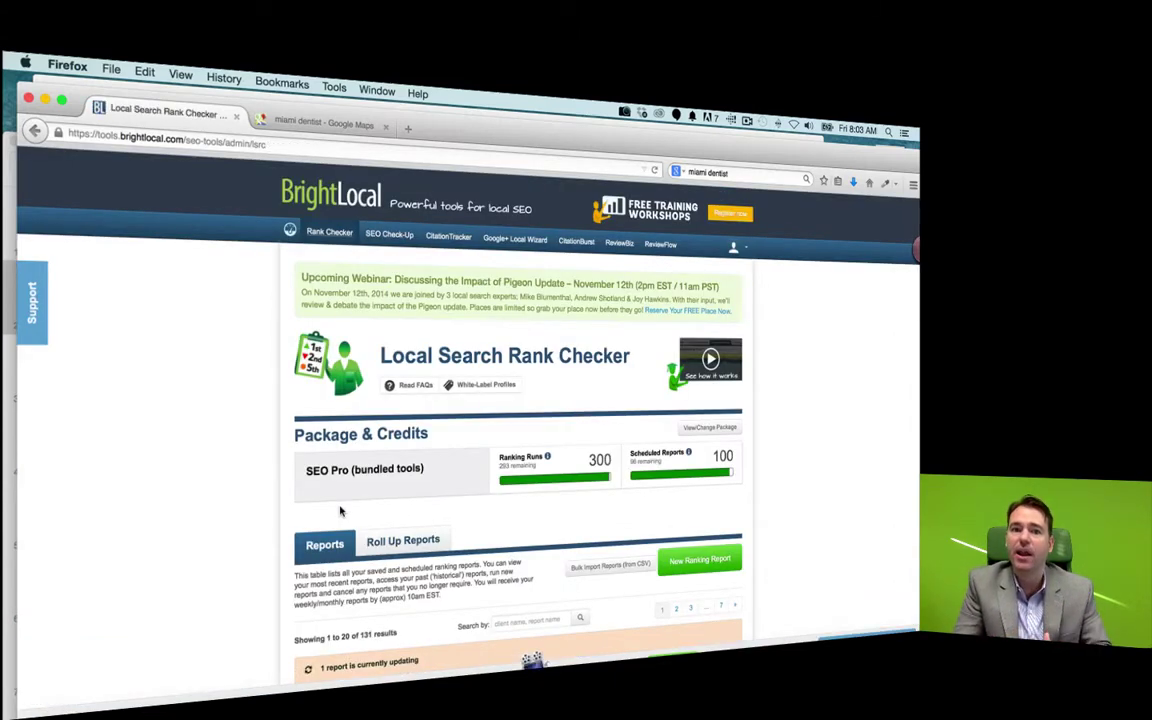
Step: Open the Pride Plumbing report from the Rank Checker reports list
{"action": "scroll", "coordinate": [810, 529], "scroll_direction": "down", "scroll_amount": 6}
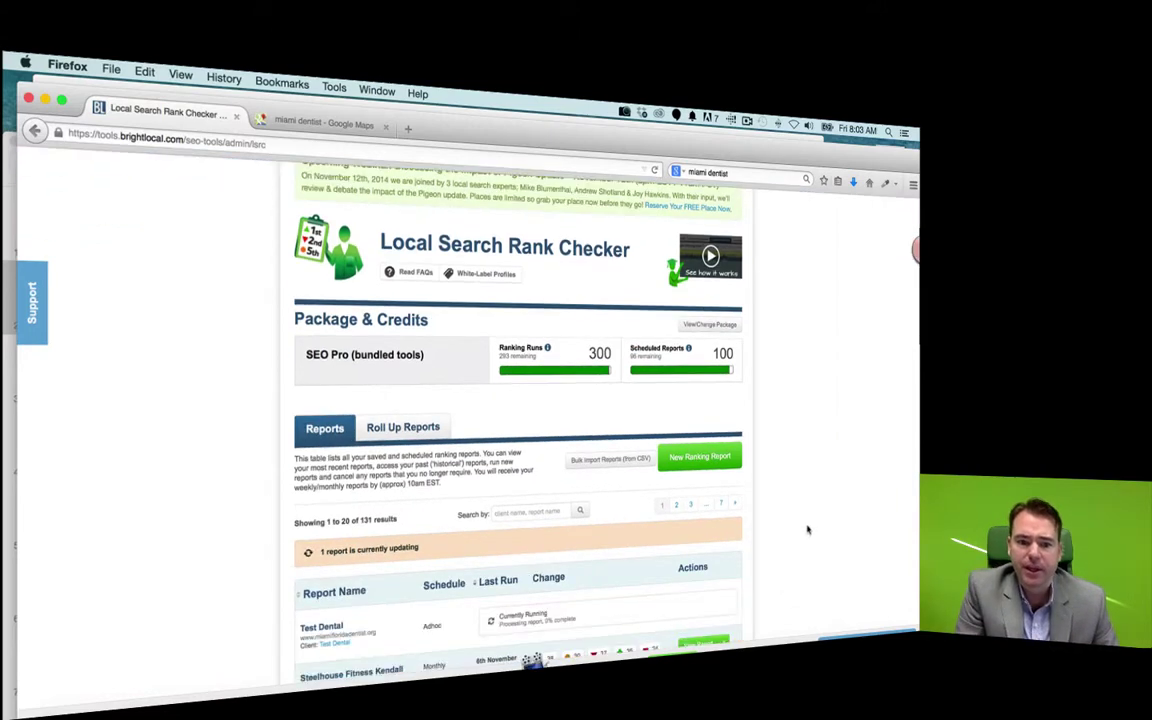
{"action": "scroll", "coordinate": [810, 529], "scroll_direction": "down", "scroll_amount": 1}
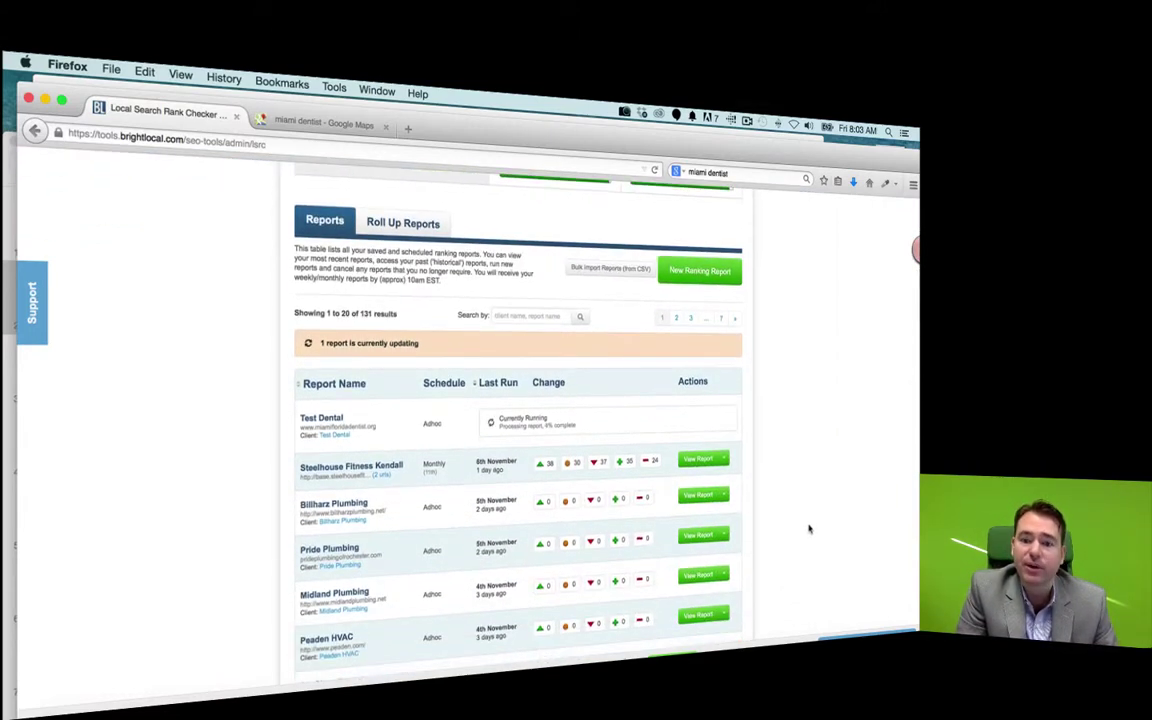
{"action": "left_click", "coordinate": [689, 541]}
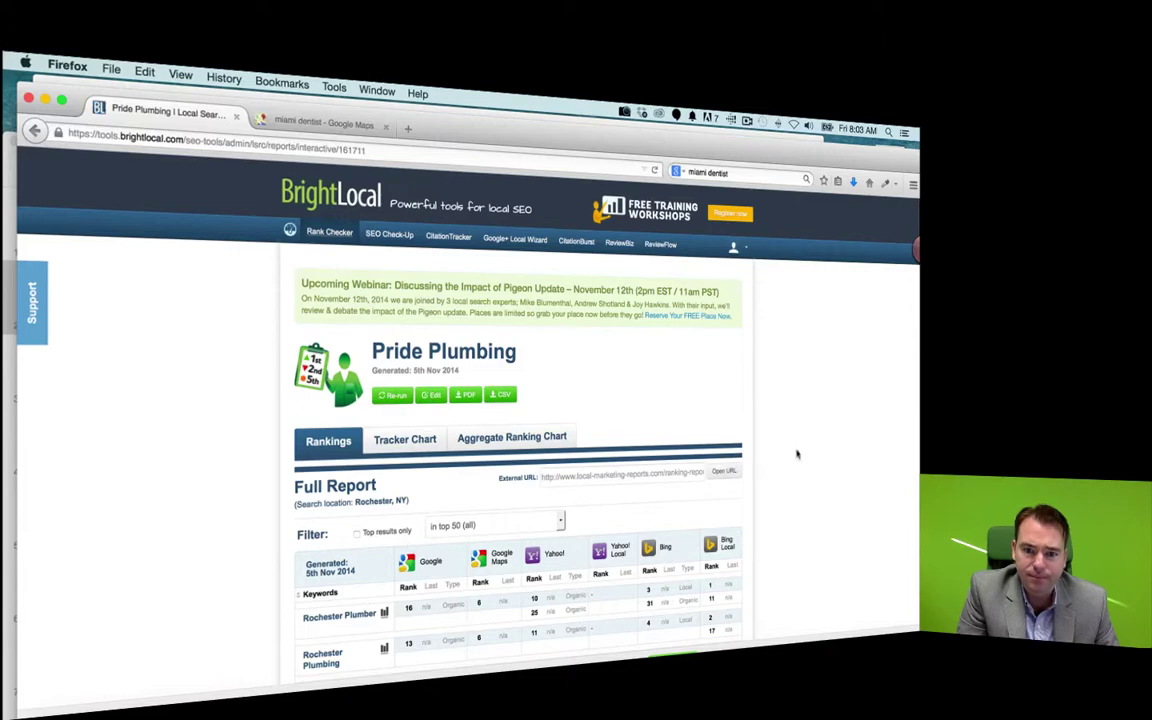
{"action": "scroll", "coordinate": [797, 454], "scroll_direction": "down", "scroll_amount": 5}
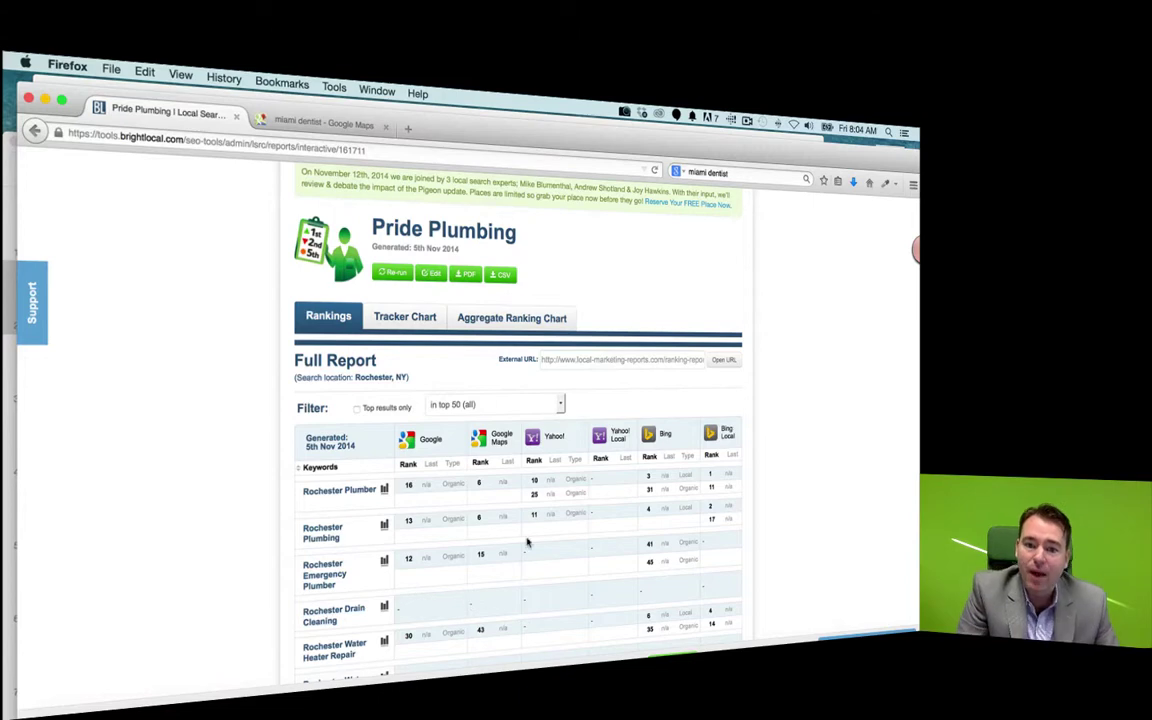
{"action": "scroll", "coordinate": [607, 554], "scroll_direction": "down", "scroll_amount": 1}
{"action": "scroll", "coordinate": [607, 554], "scroll_direction": "down", "scroll_amount": 5}
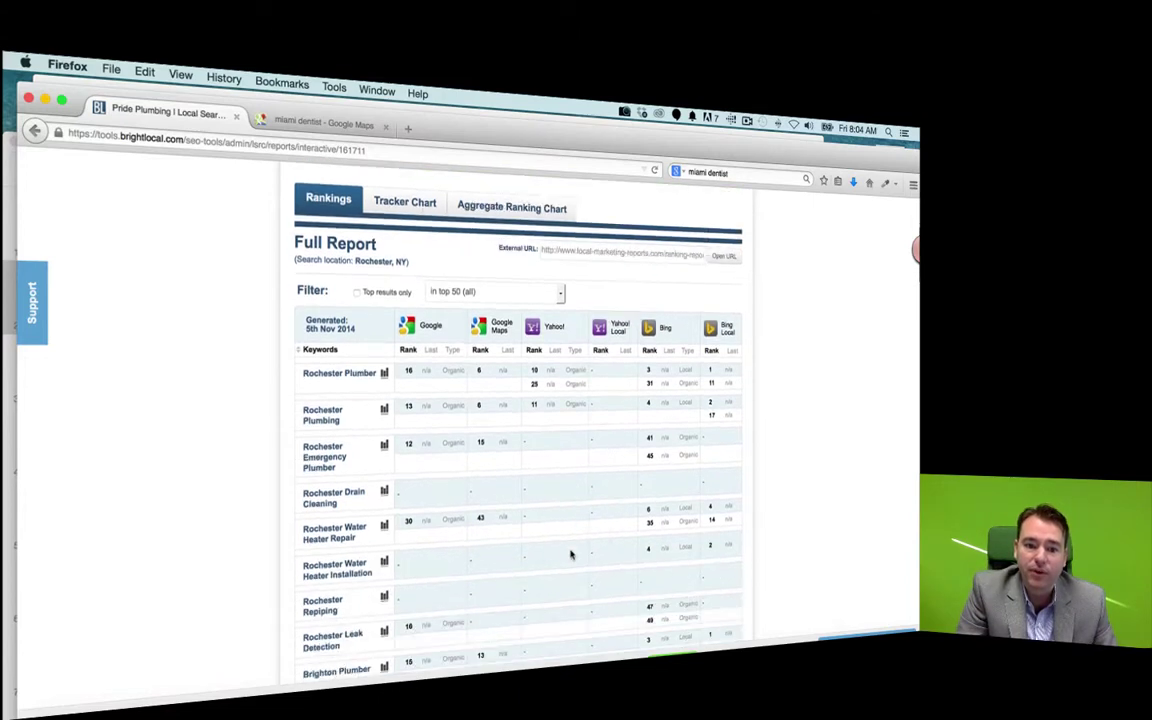
{"action": "scroll", "coordinate": [330, 376], "scroll_direction": "down", "scroll_amount": 15}
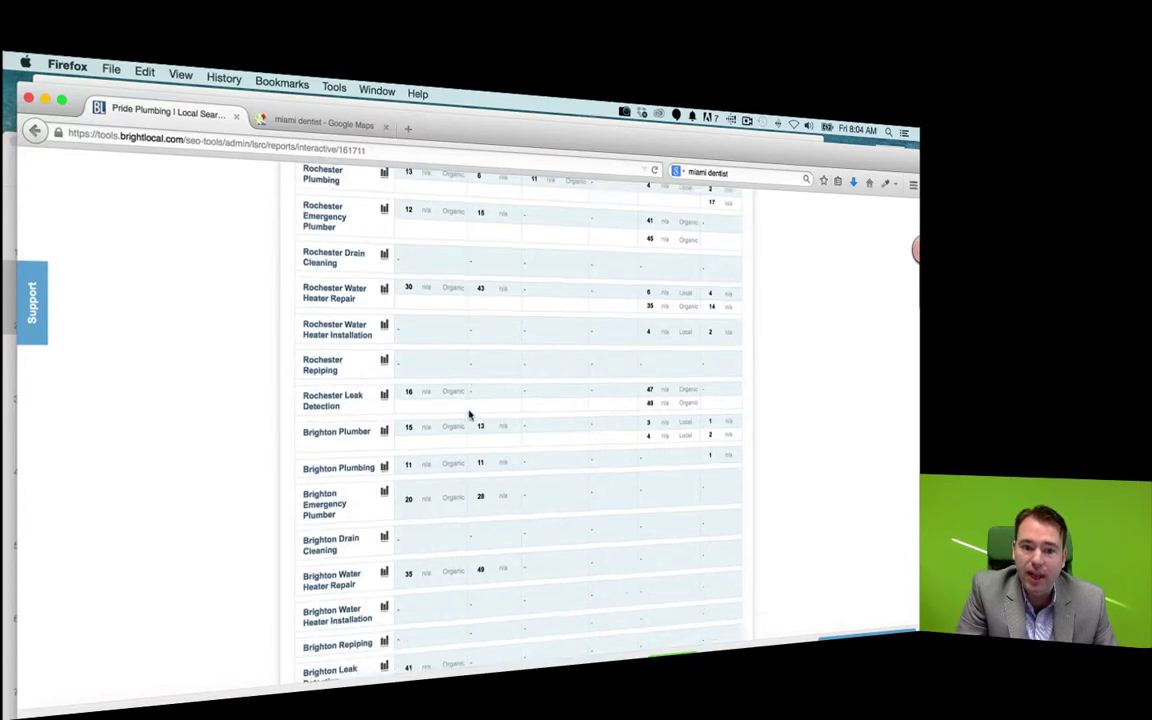
{"action": "scroll", "coordinate": [469, 414], "scroll_direction": "down", "scroll_amount": 20}
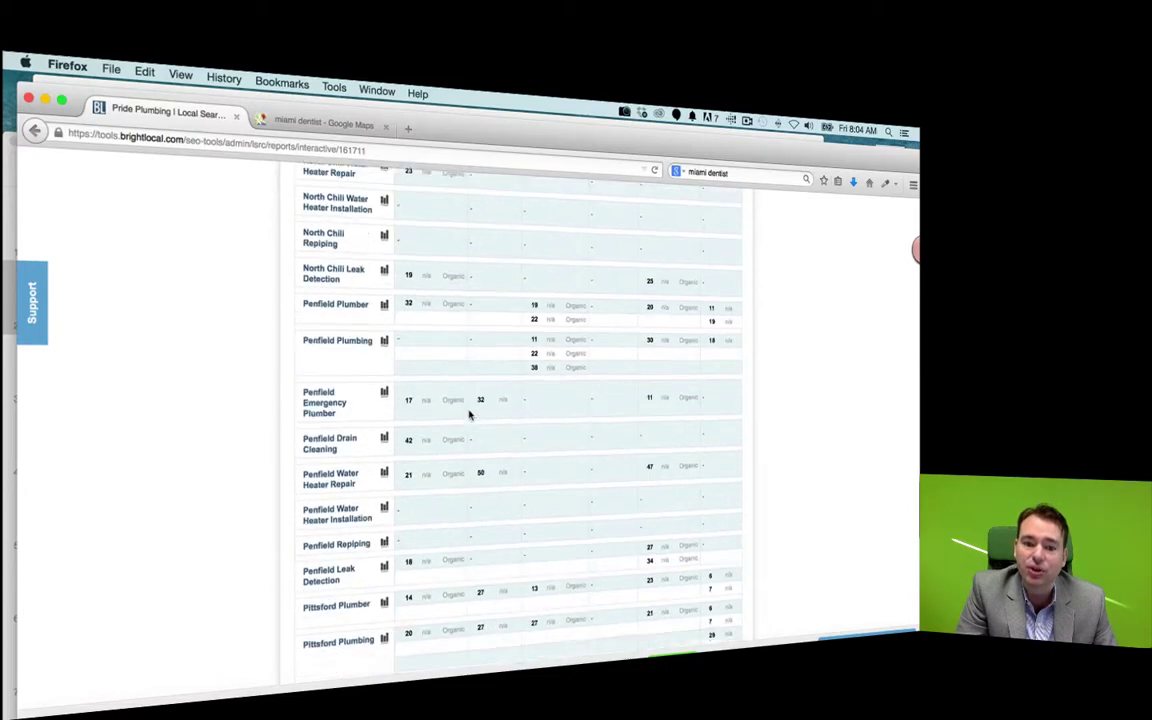
{"action": "scroll", "coordinate": [473, 413], "scroll_direction": "down", "scroll_amount": 1}
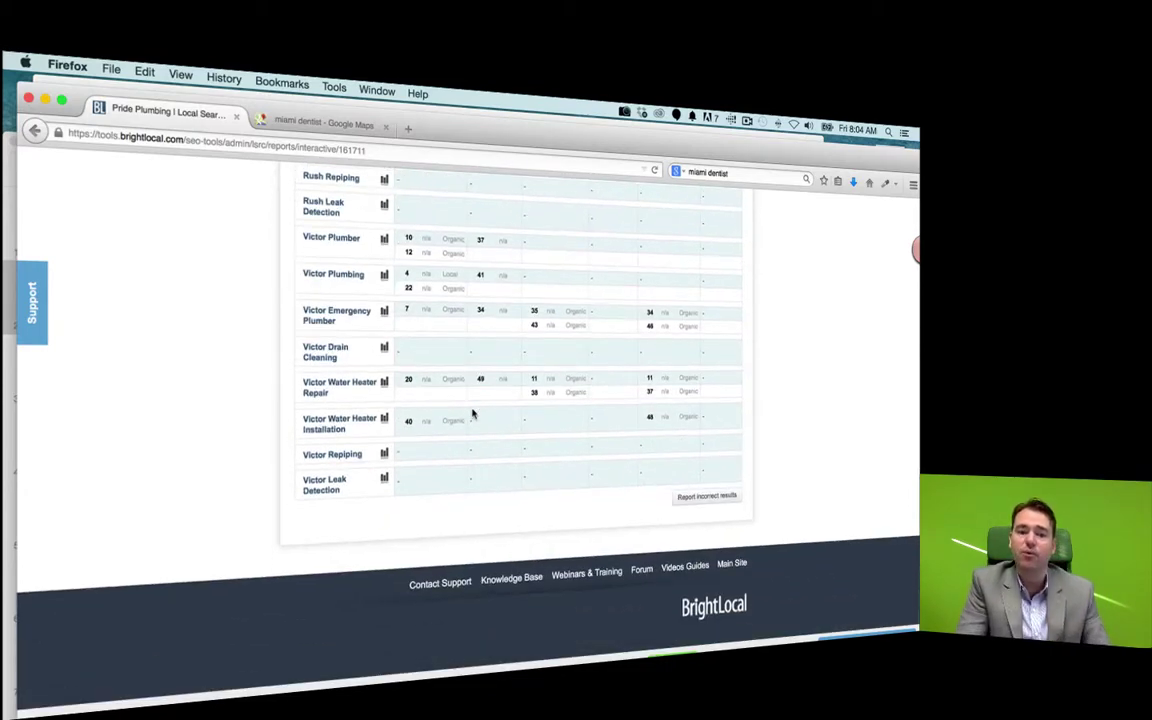
{"action": "scroll", "coordinate": [473, 413], "scroll_direction": "up", "scroll_amount": 20}
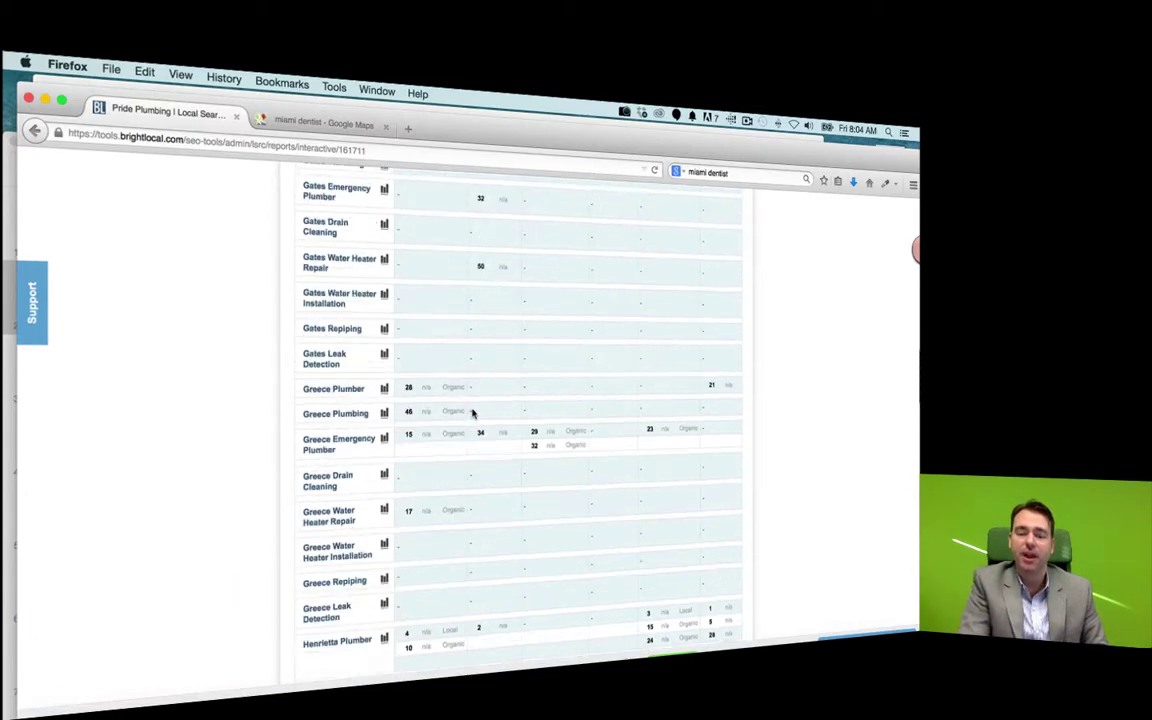
{"action": "scroll", "coordinate": [473, 413], "scroll_direction": "up", "scroll_amount": 15}
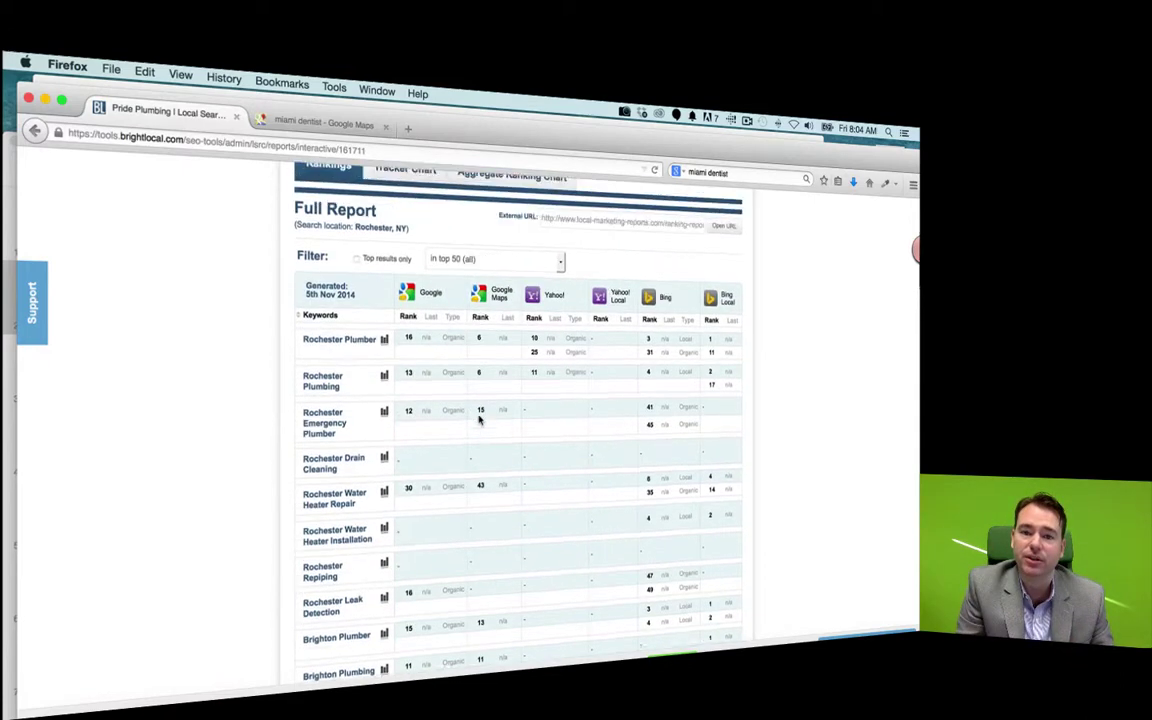
{"action": "scroll", "coordinate": [479, 420], "scroll_direction": "up", "scroll_amount": 1}
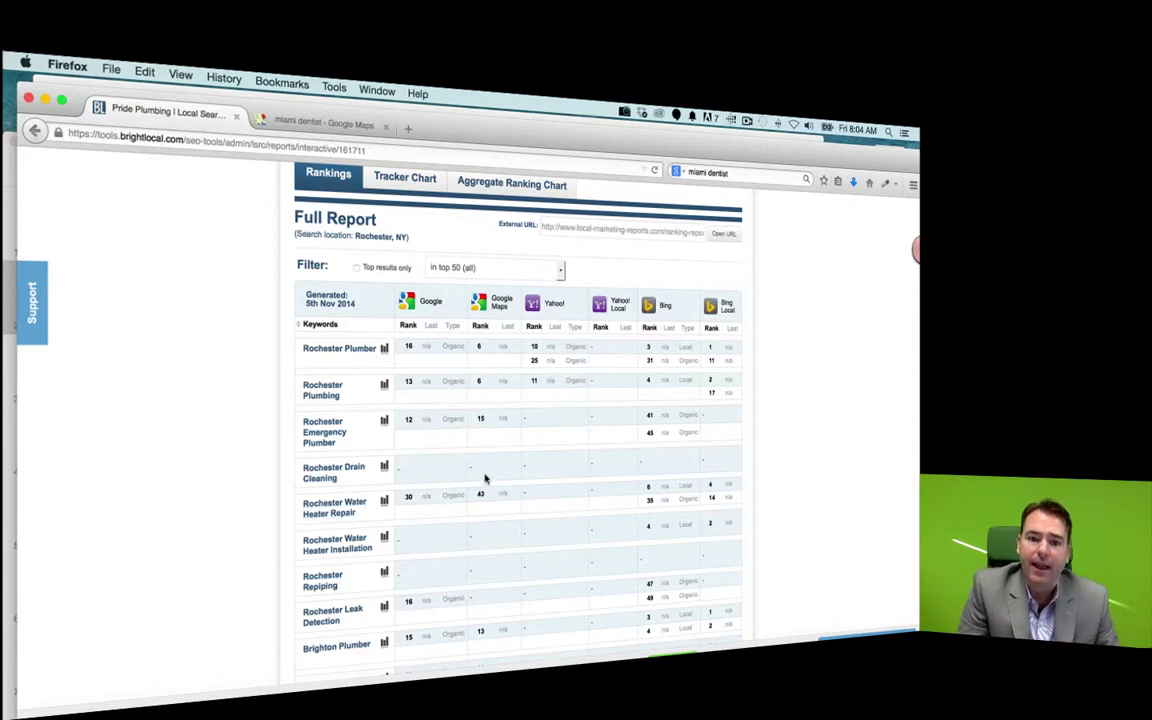
{"action": "mouse_move", "coordinate": [408, 350]}
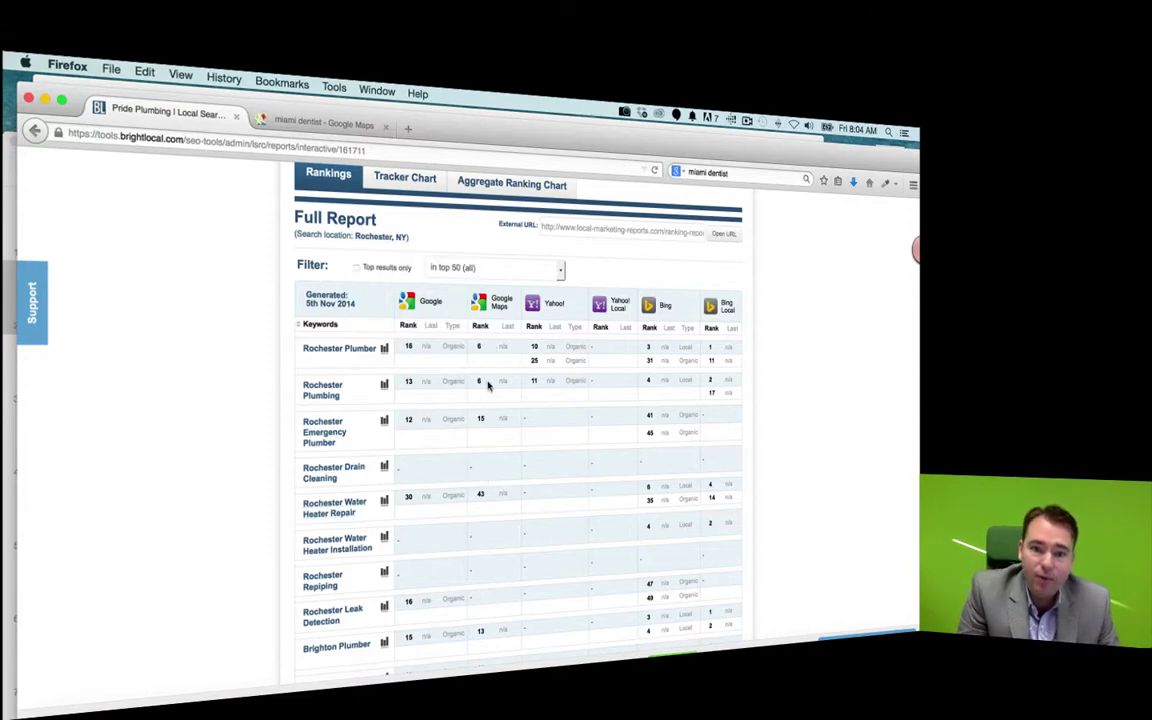
{"action": "scroll", "coordinate": [430, 460], "scroll_direction": "down", "scroll_amount": 3}
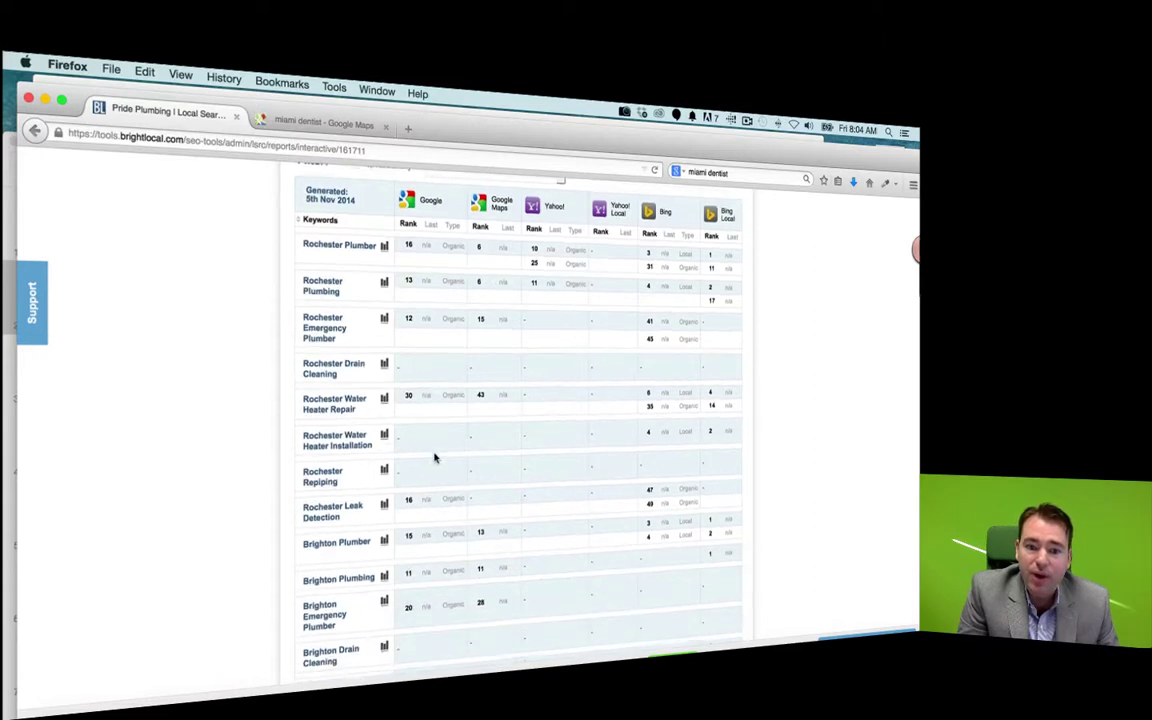
{"action": "scroll", "coordinate": [434, 457], "scroll_direction": "down", "scroll_amount": 10}
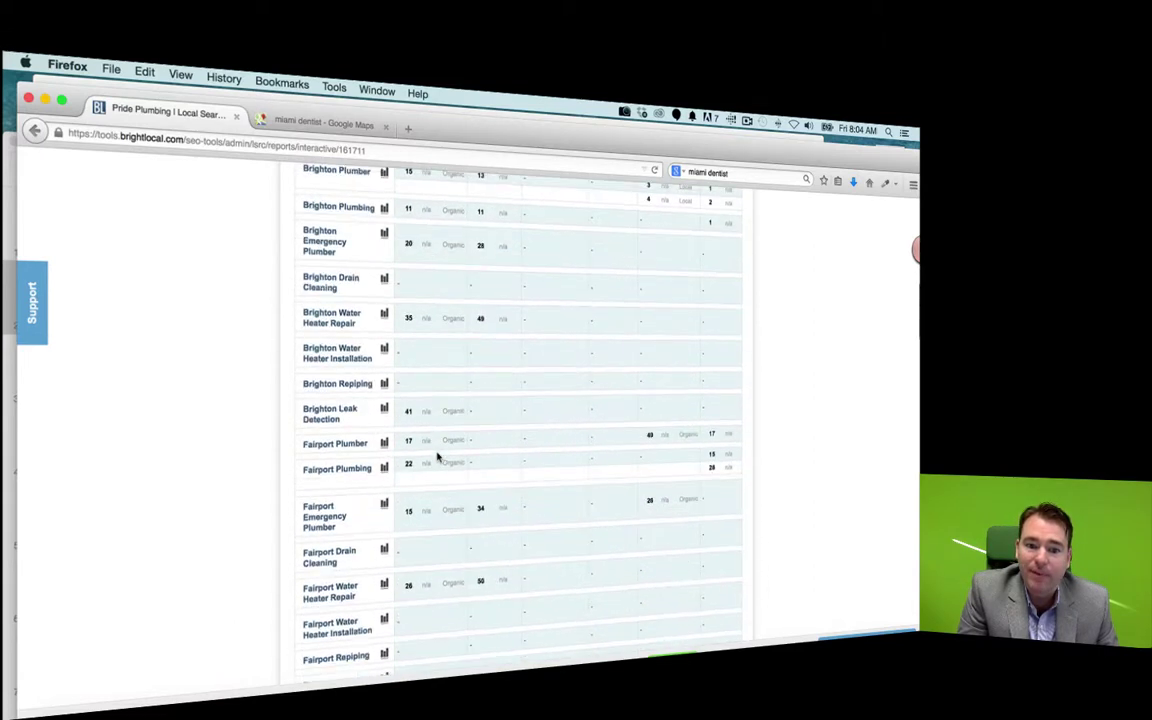
{"action": "scroll", "coordinate": [437, 457], "scroll_direction": "down", "scroll_amount": 1}
{"action": "scroll", "coordinate": [437, 457], "scroll_direction": "down", "scroll_amount": 4}
{"action": "scroll", "coordinate": [437, 457], "scroll_direction": "up", "scroll_amount": 20}
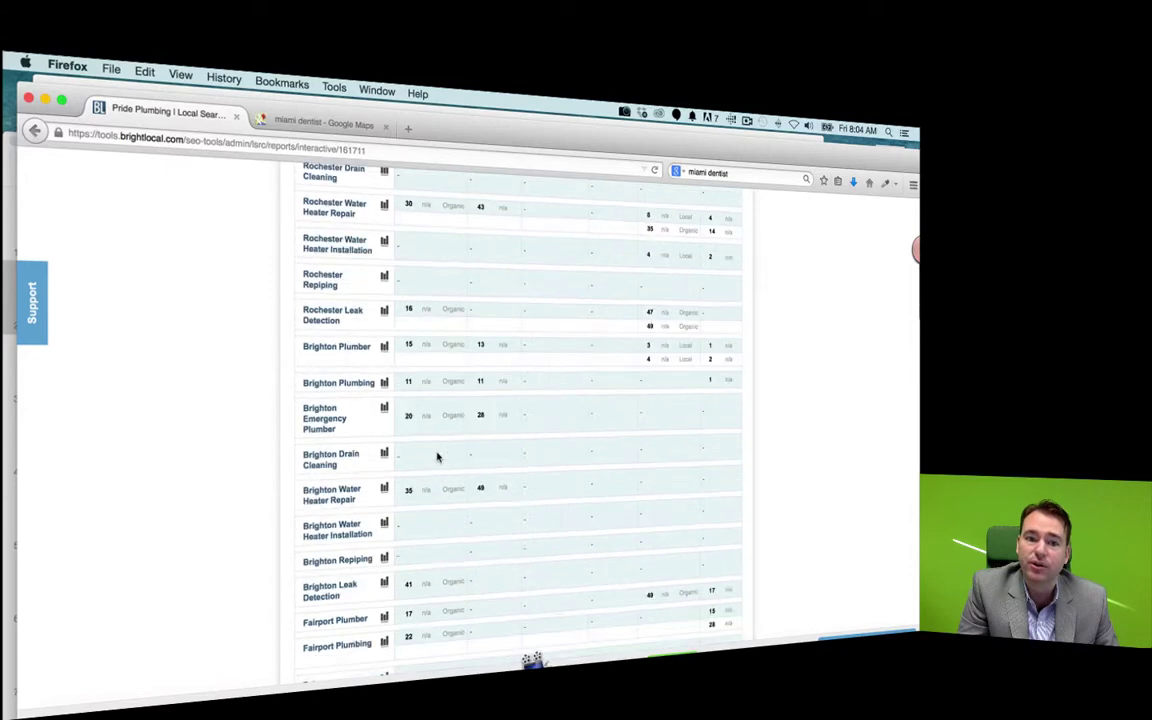
{"action": "scroll", "coordinate": [437, 457], "scroll_direction": "down", "scroll_amount": 1}
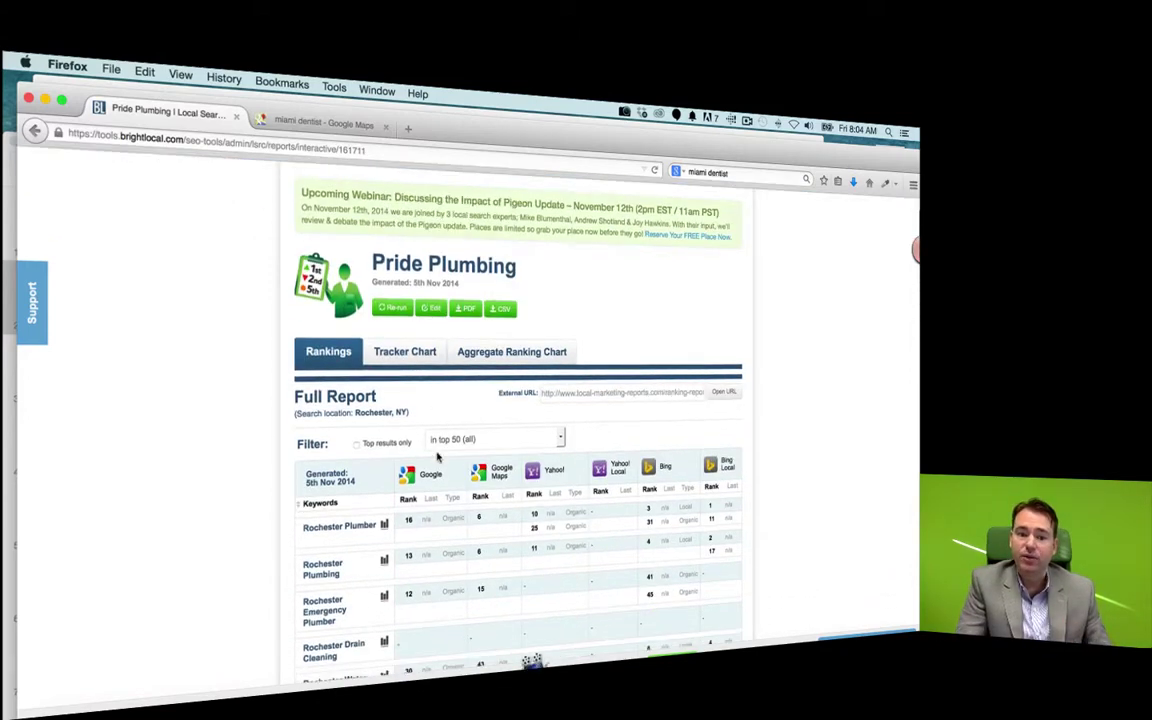
{"action": "mouse_move", "coordinate": [409, 524]}
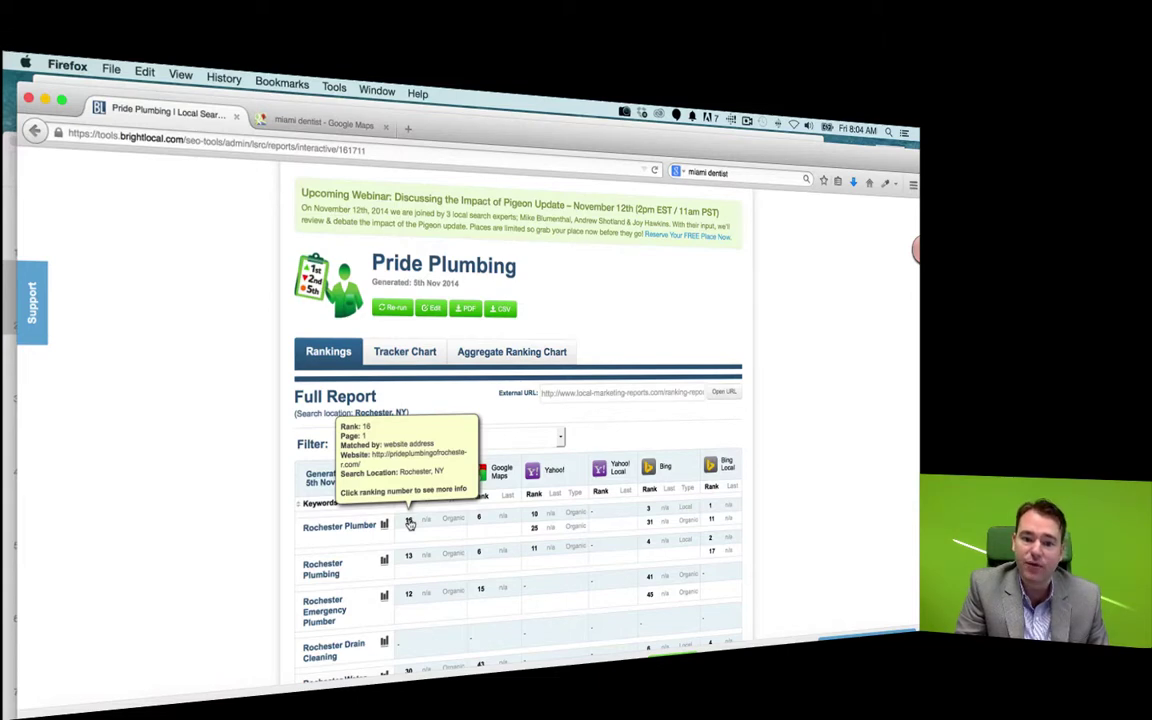
{"action": "mouse_move", "coordinate": [410, 561]}
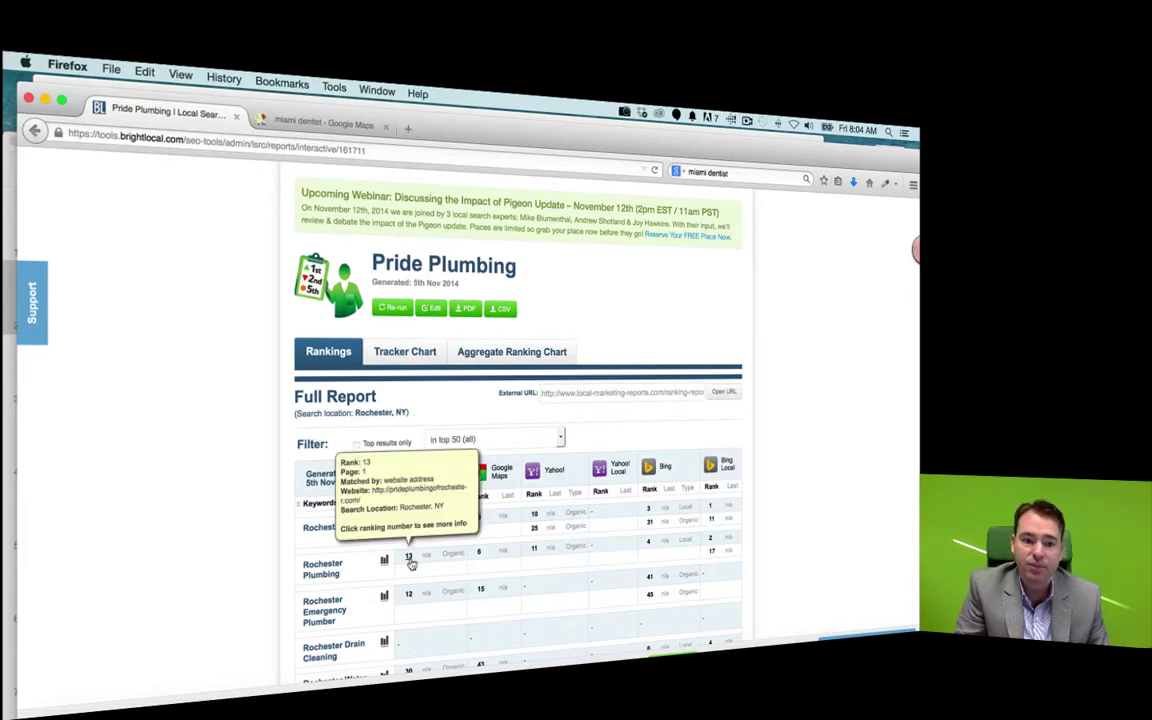
{"action": "scroll", "coordinate": [410, 563], "scroll_direction": "down", "scroll_amount": 4}
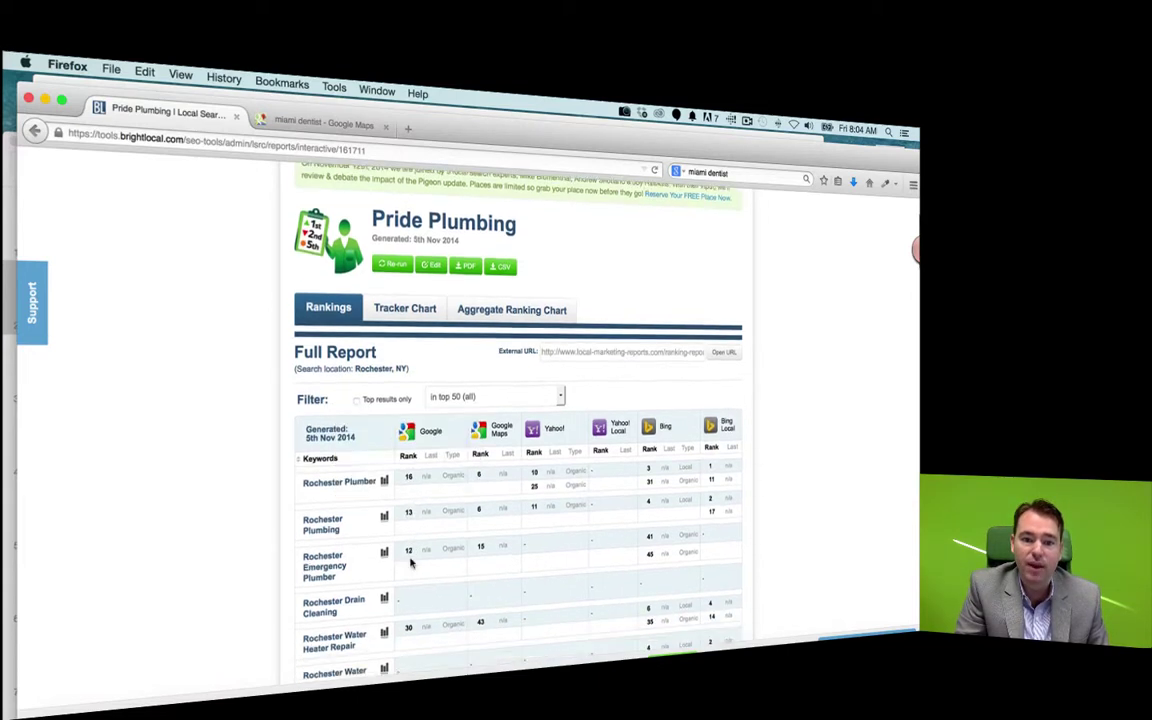
{"action": "scroll", "coordinate": [410, 563], "scroll_direction": "down", "scroll_amount": 3}
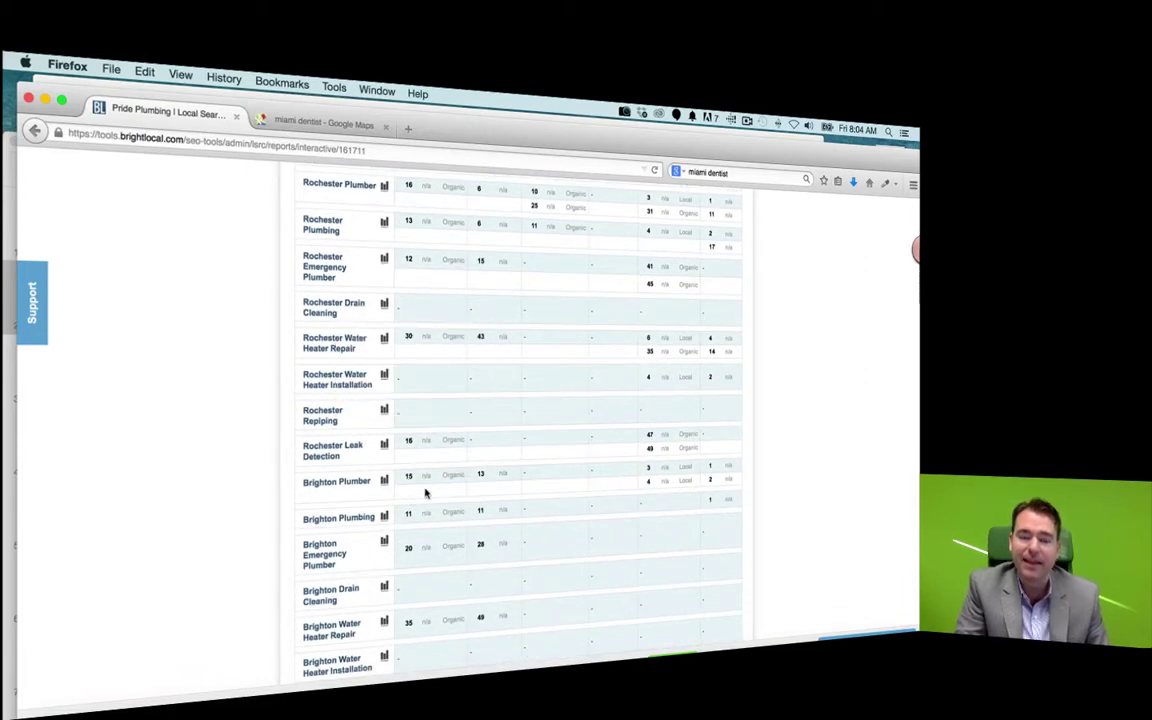
{"action": "scroll", "coordinate": [426, 496], "scroll_direction": "up", "scroll_amount": 2}
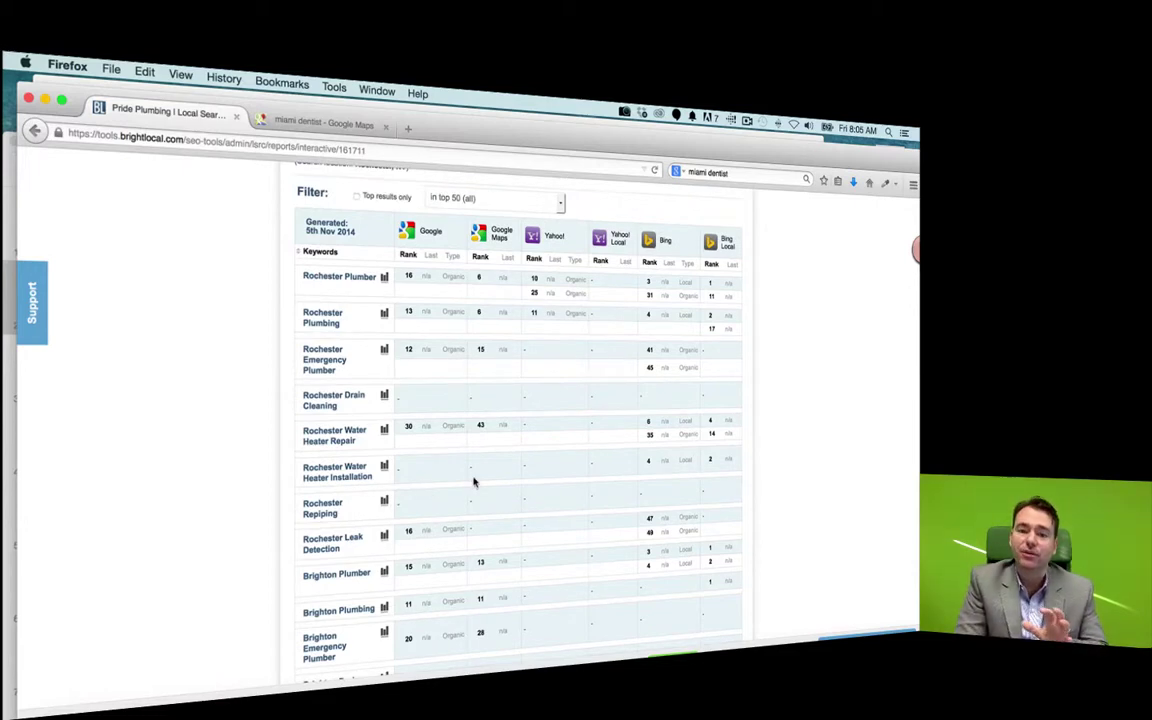
{"action": "scroll", "coordinate": [474, 482], "scroll_direction": "down", "scroll_amount": 5}
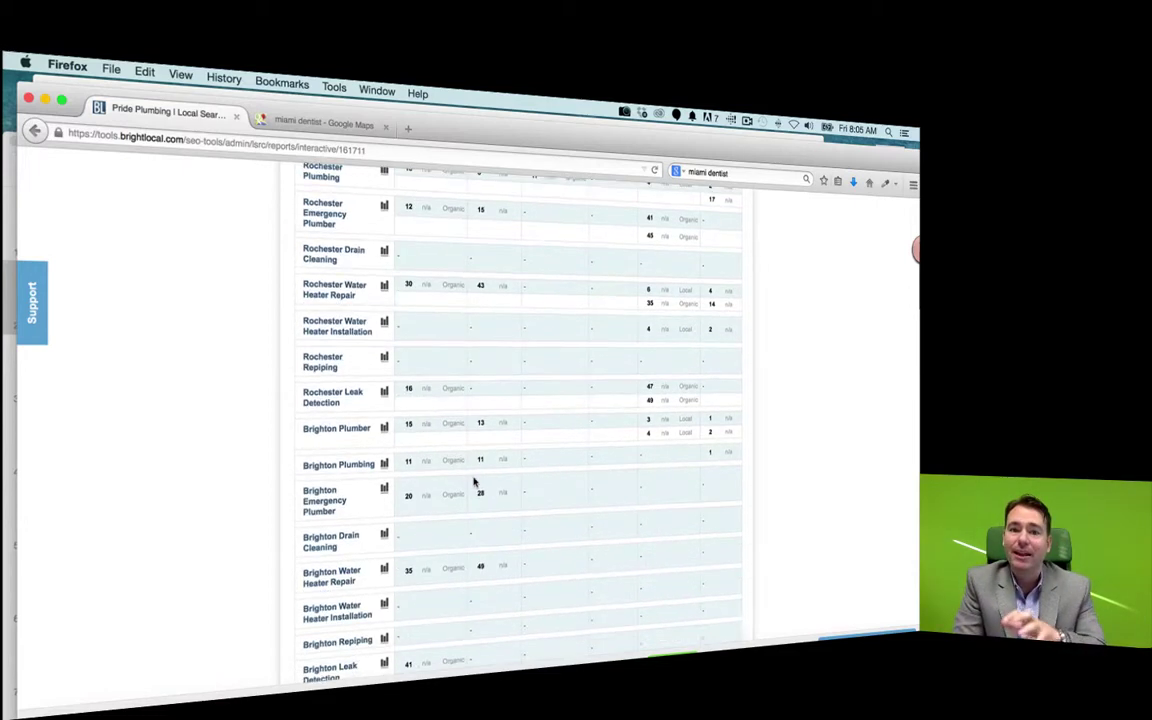